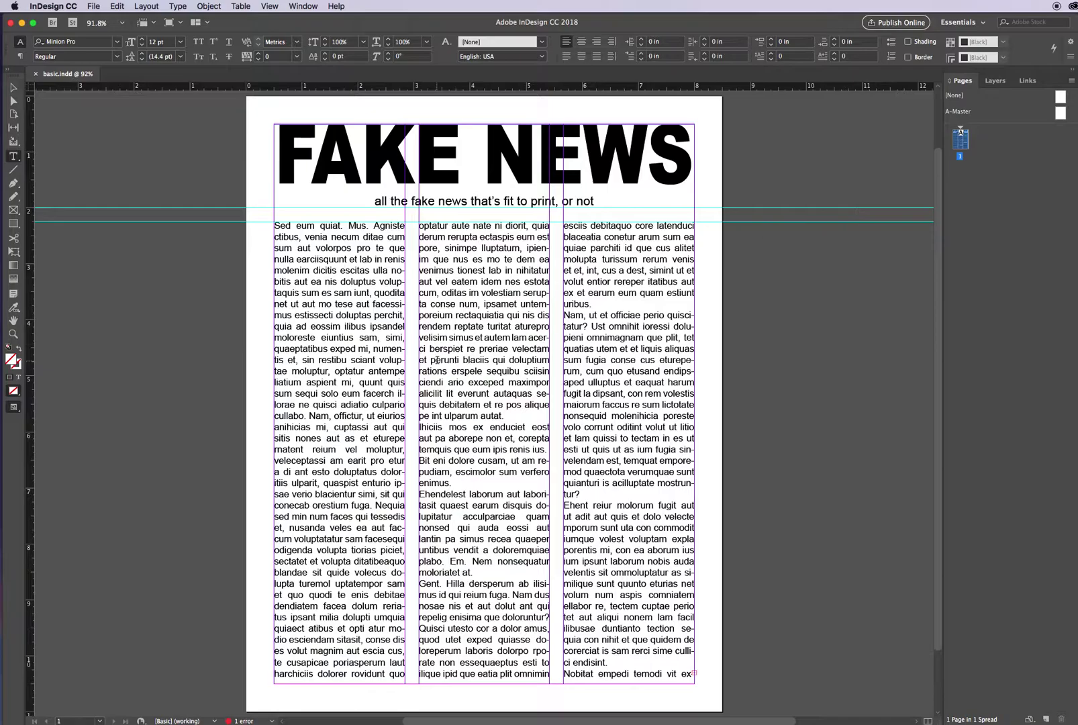
Open the Paragraph Styles panel and move the styles panels to the right of the page
click(298, 4)
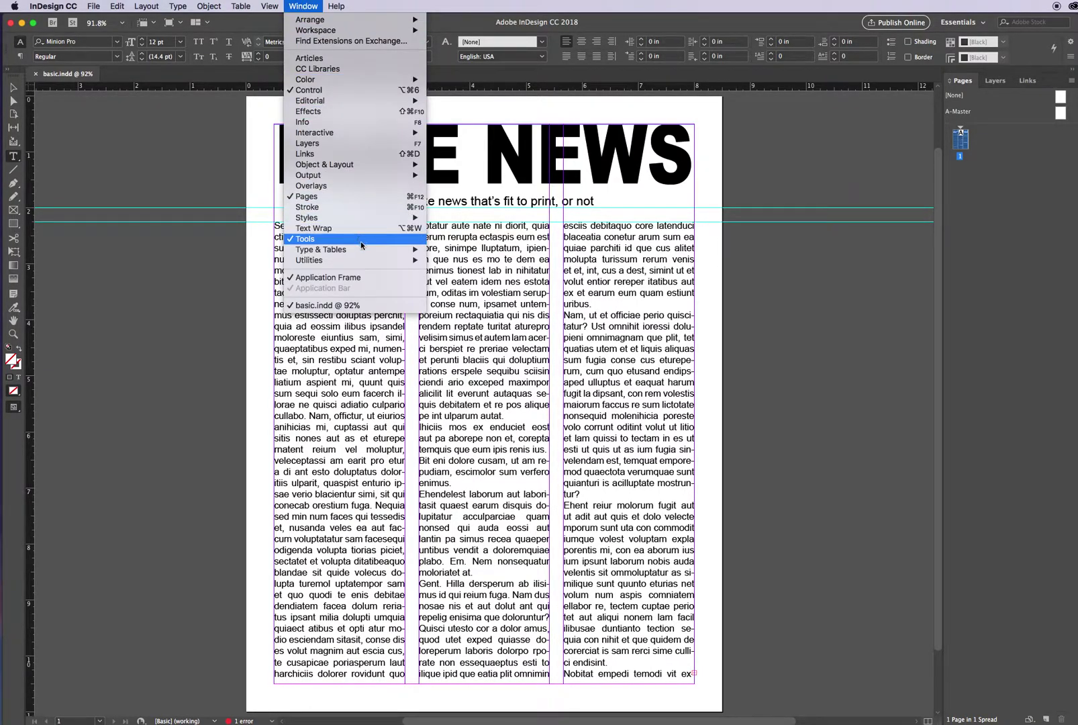
mouse_move(366, 249)
mouse_move(371, 218)
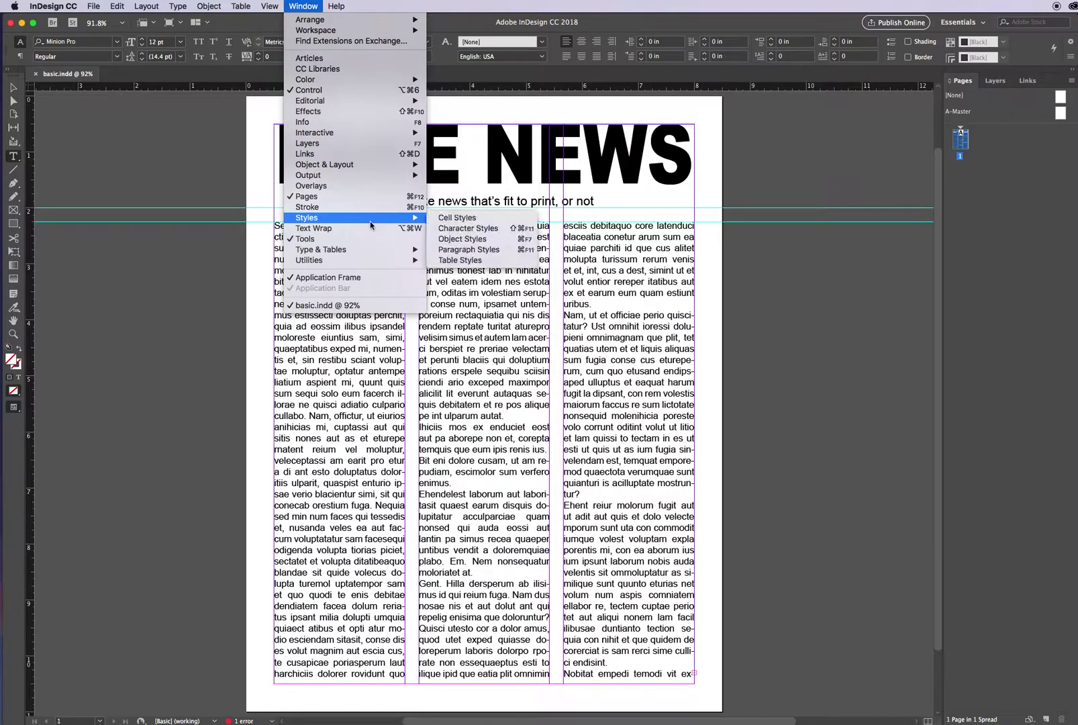
click(482, 252)
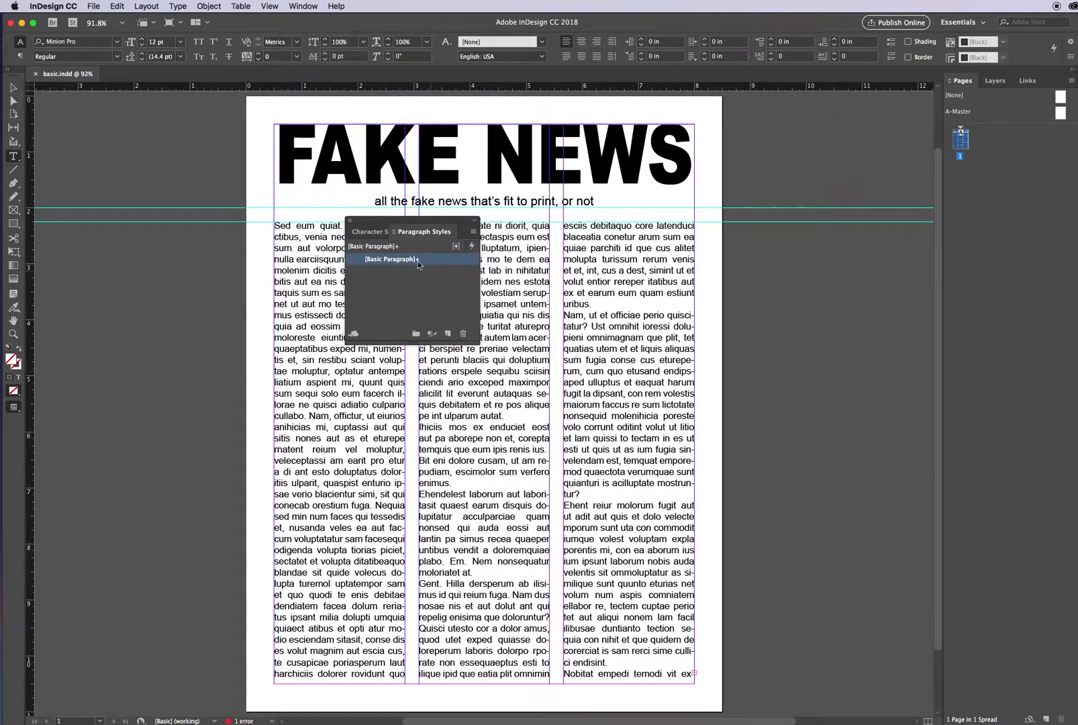
drag(378, 225, 826, 438)
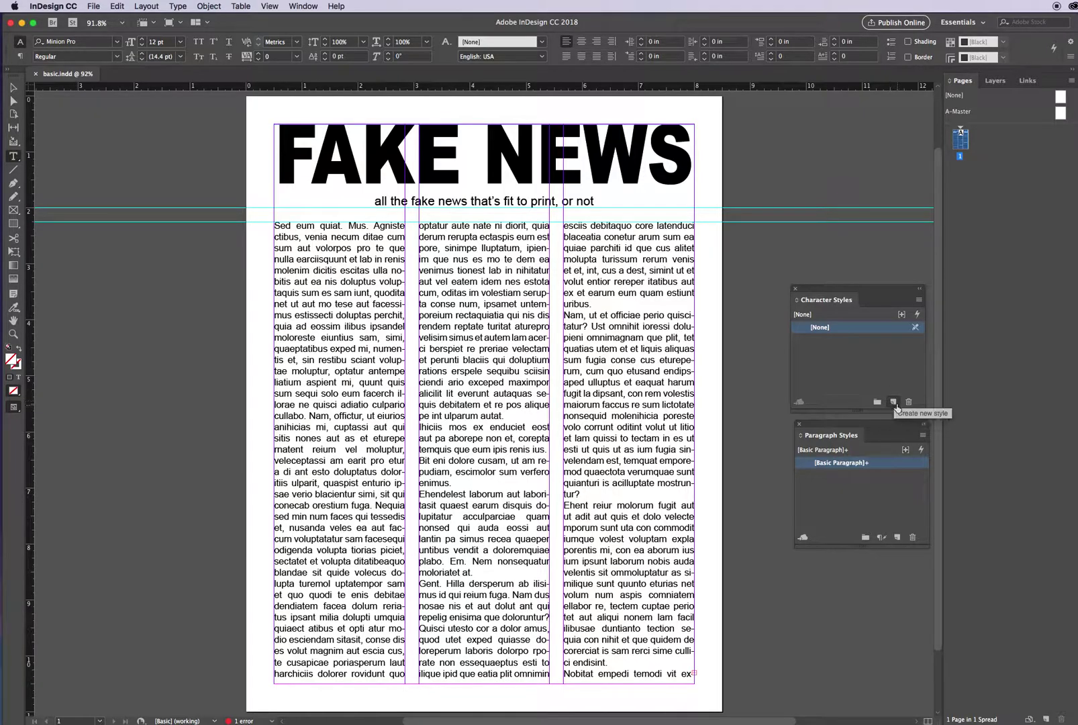
Create a new character style and name it 'blue letter'
click(892, 402)
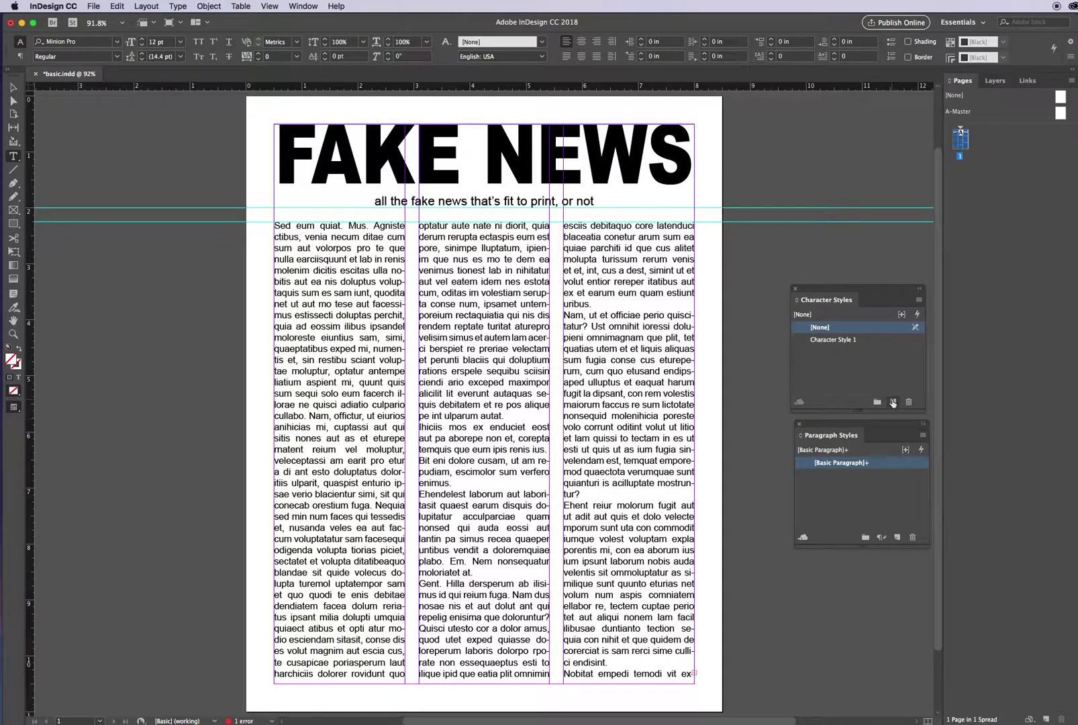
double_click(845, 339)
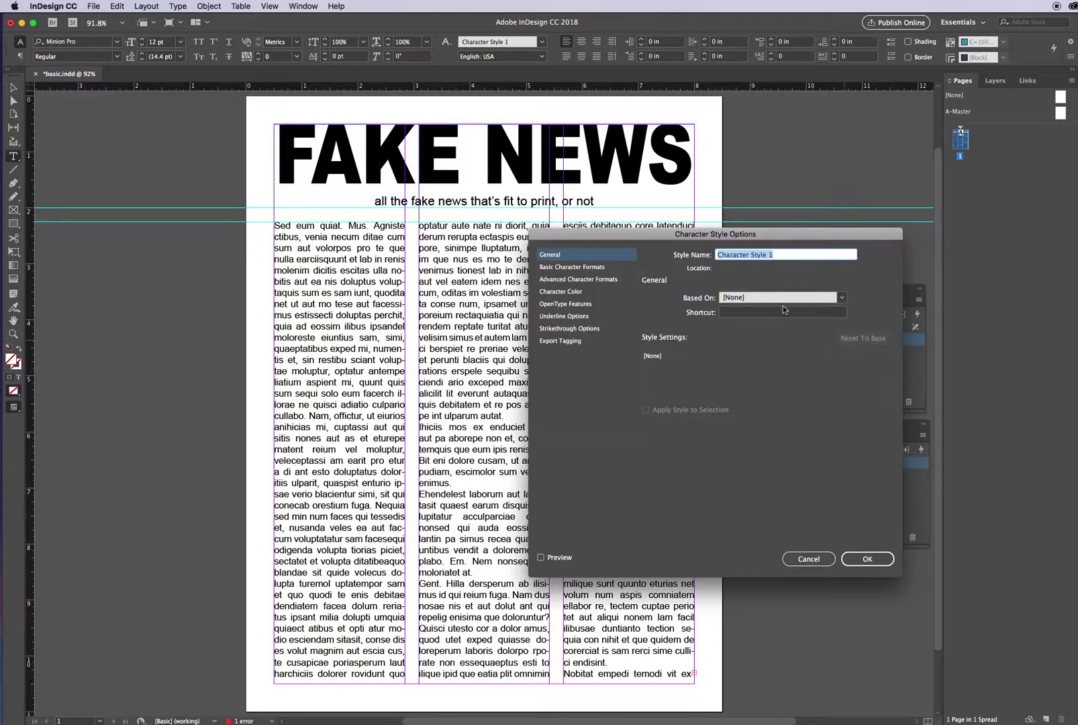
drag(730, 233, 866, 221)
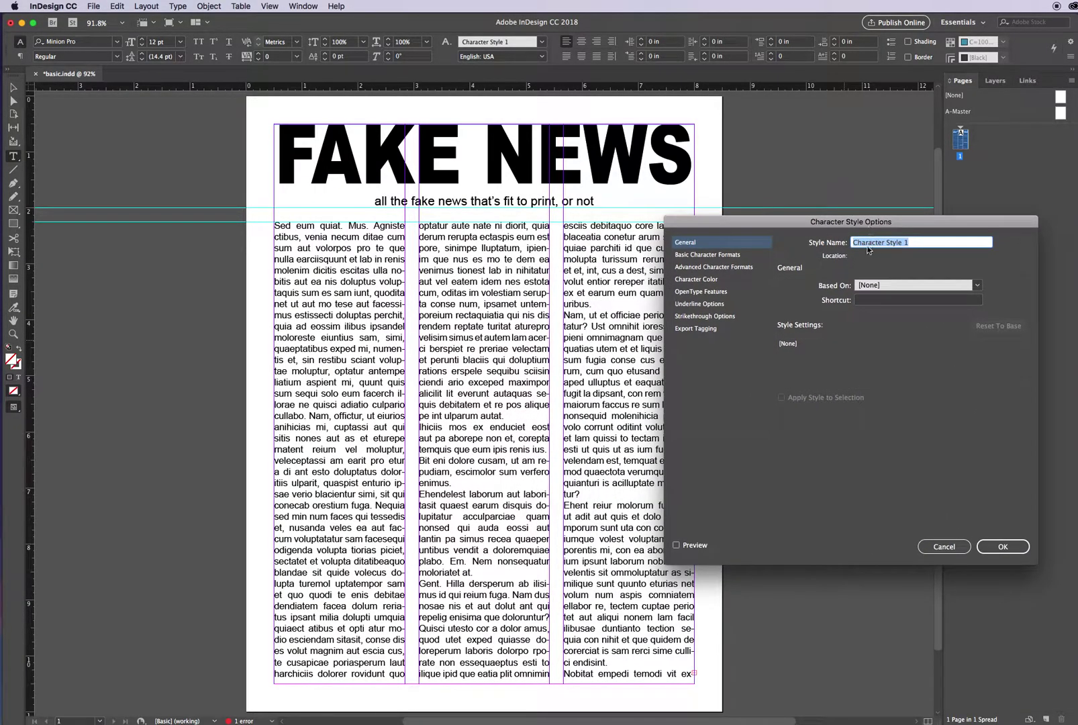
click(918, 242)
drag(918, 242, 816, 243)
text(blue letter)
Set the blue letter style's font to Arial Bold at 14 pt
click(729, 257)
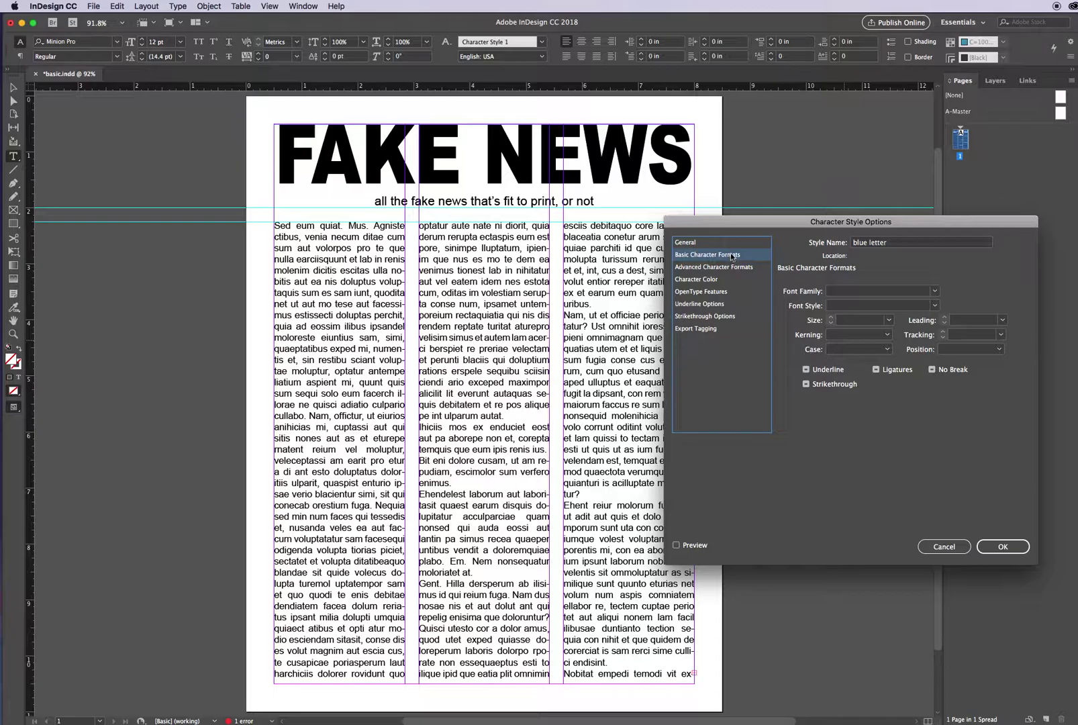
click(729, 243)
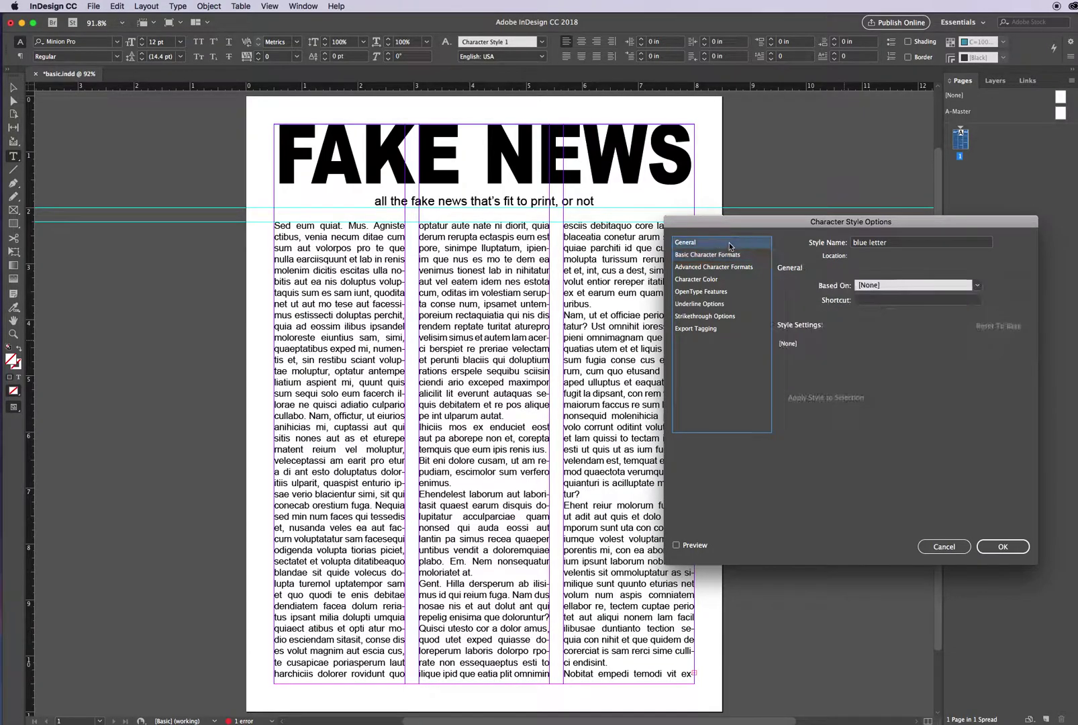
click(977, 285)
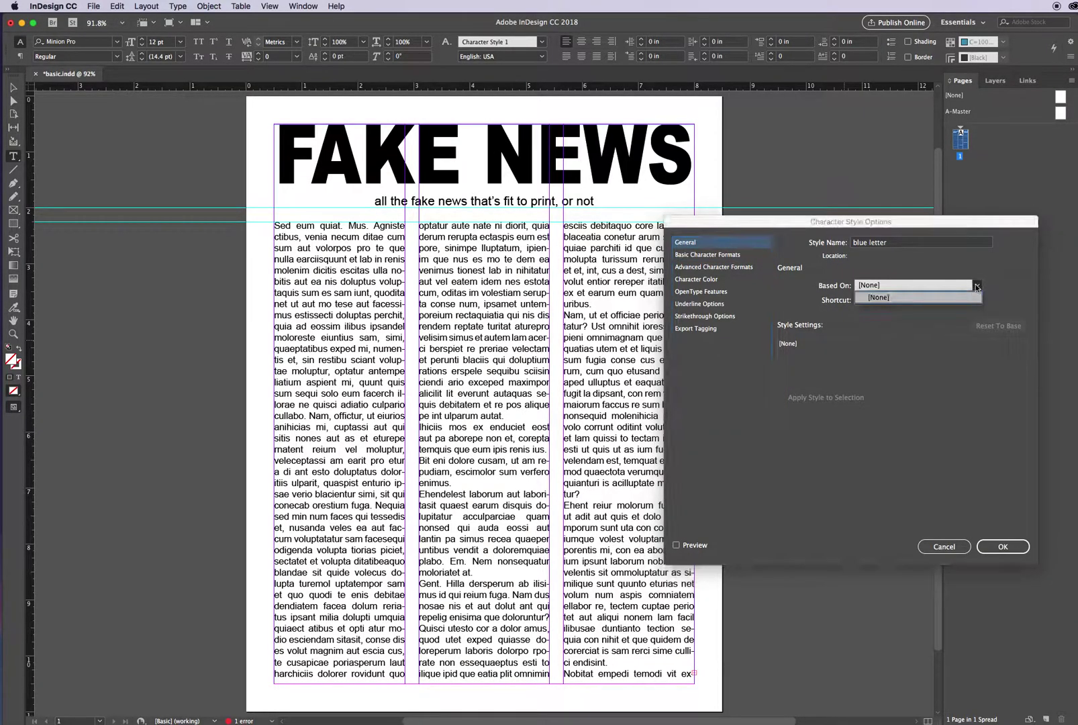
click(714, 257)
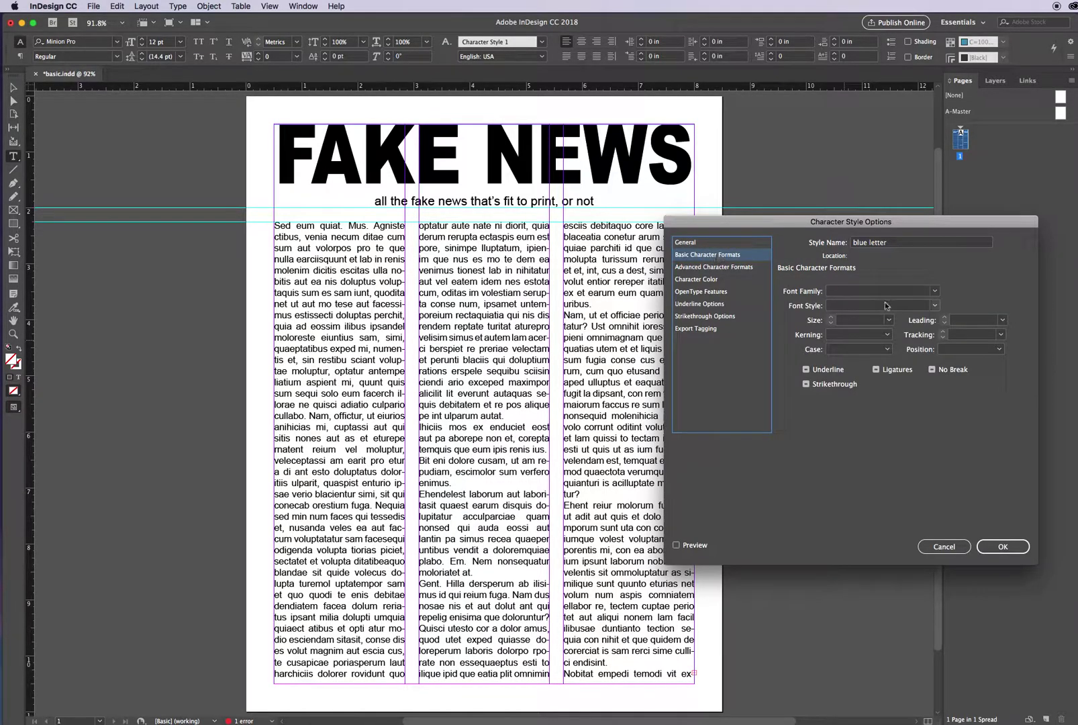
click(936, 293)
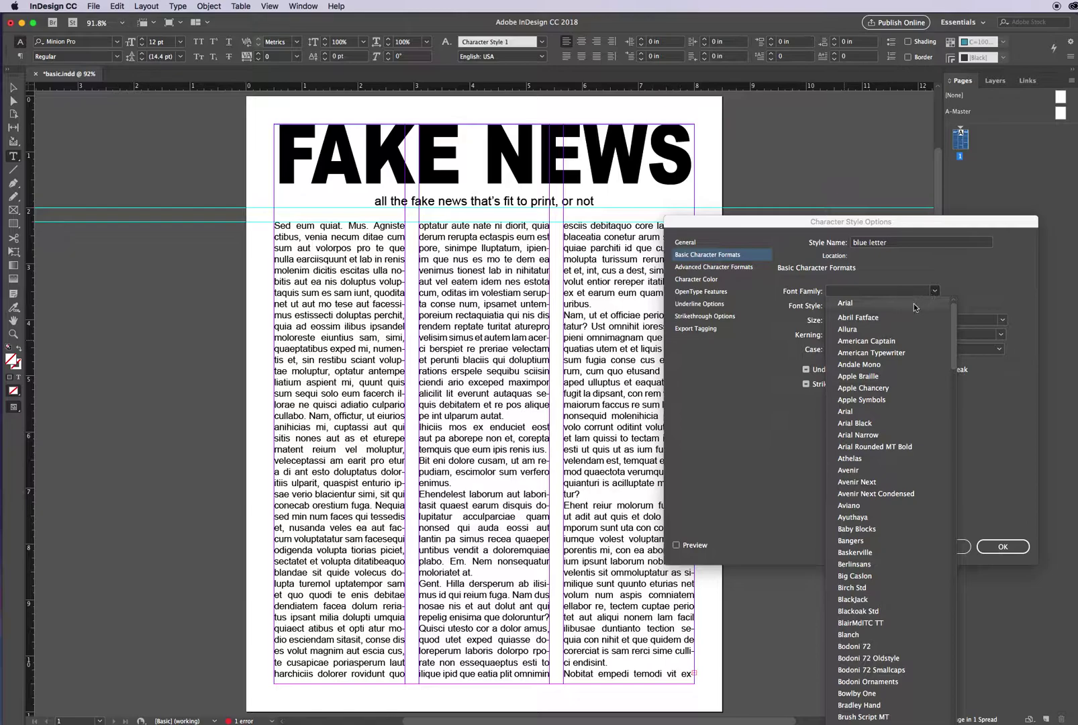
click(914, 307)
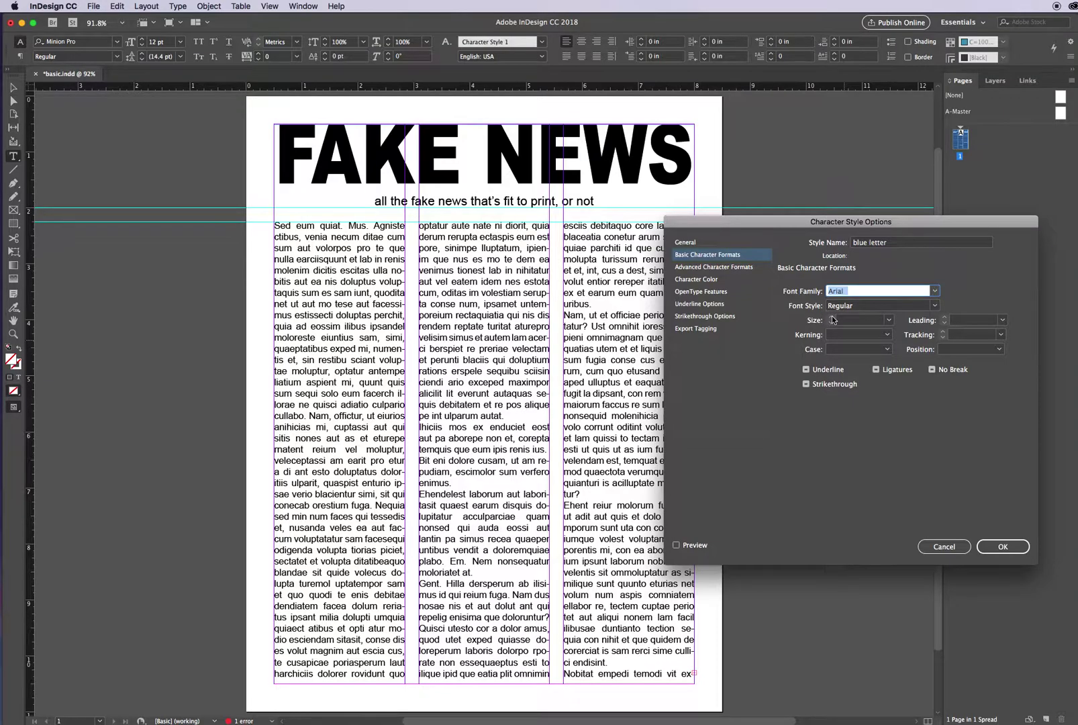
click(888, 321)
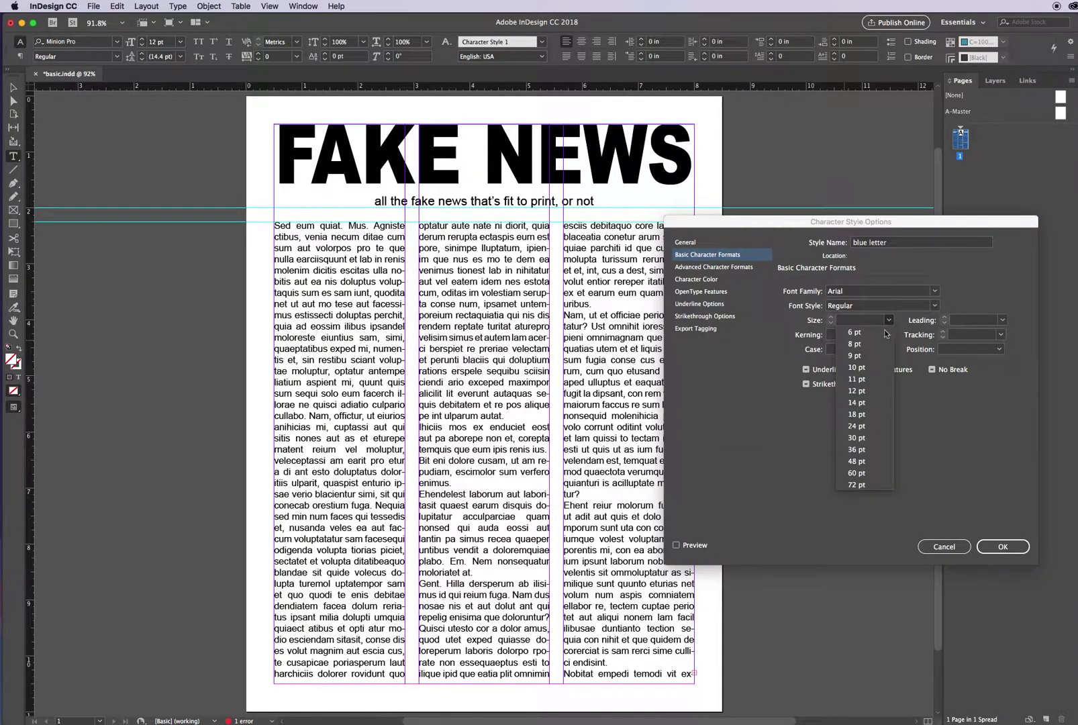
click(871, 403)
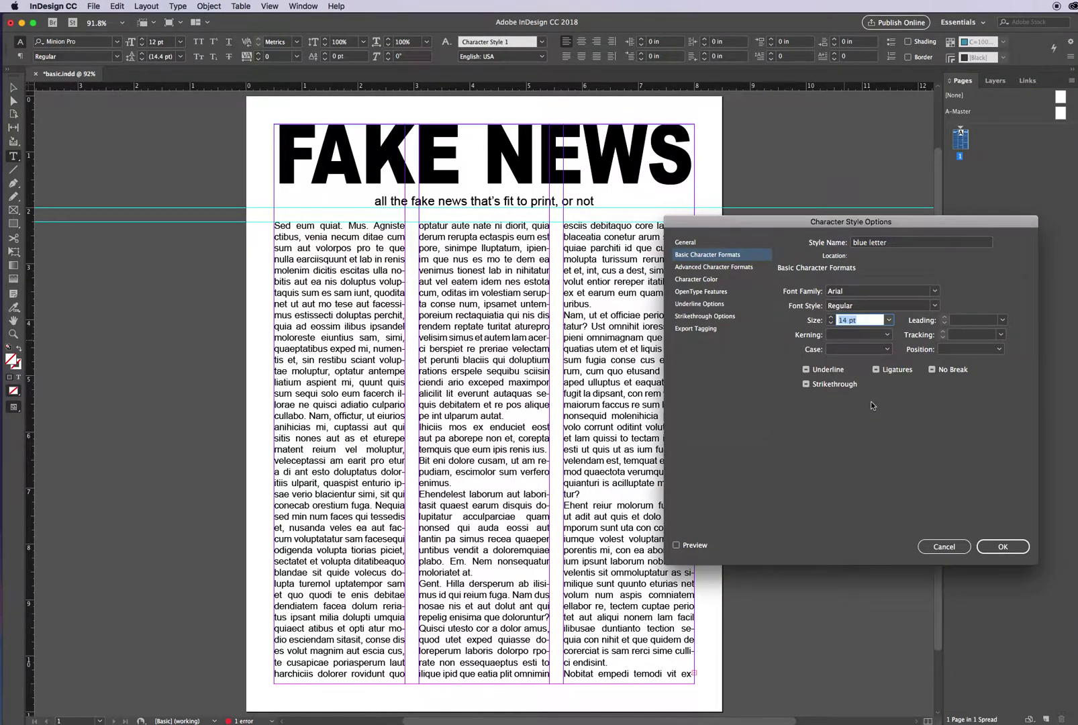
click(937, 307)
click(916, 342)
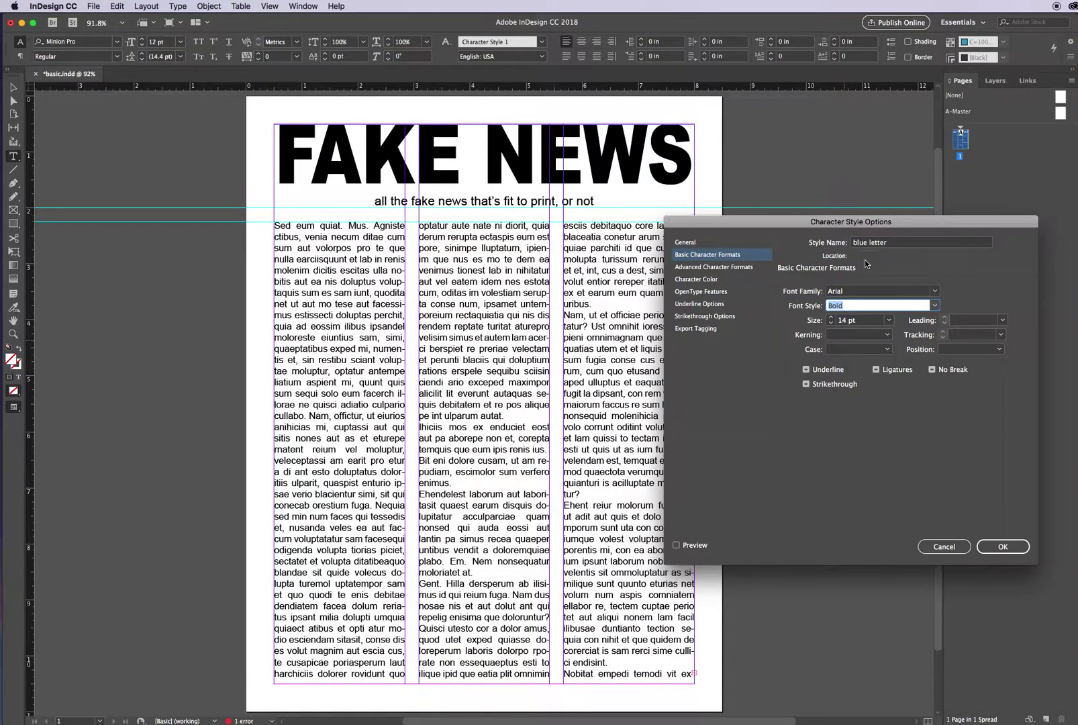
Give blue letter the C=100 M=90 Y=10 K=0 character colour and save the style
click(717, 281)
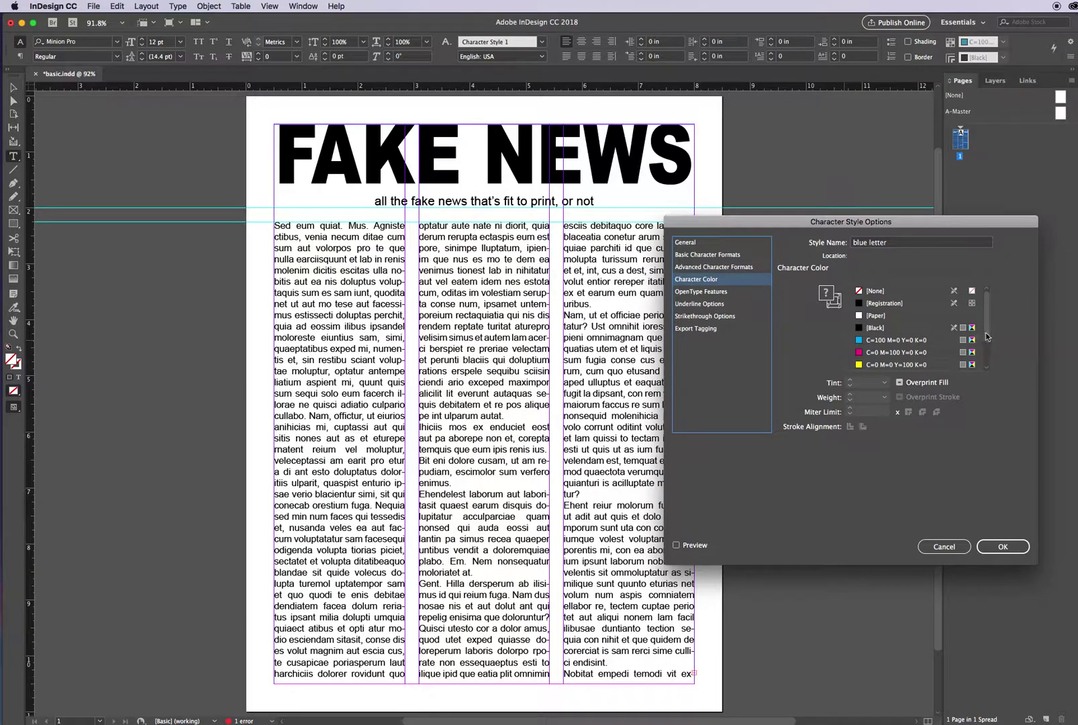
click(988, 363)
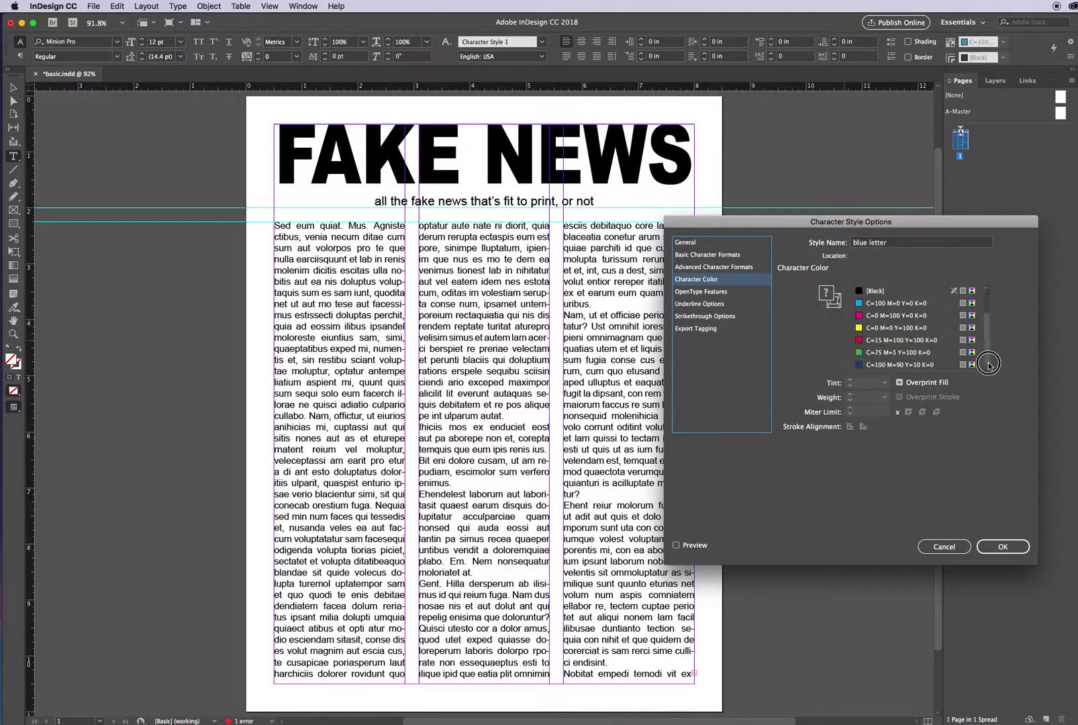
click(864, 365)
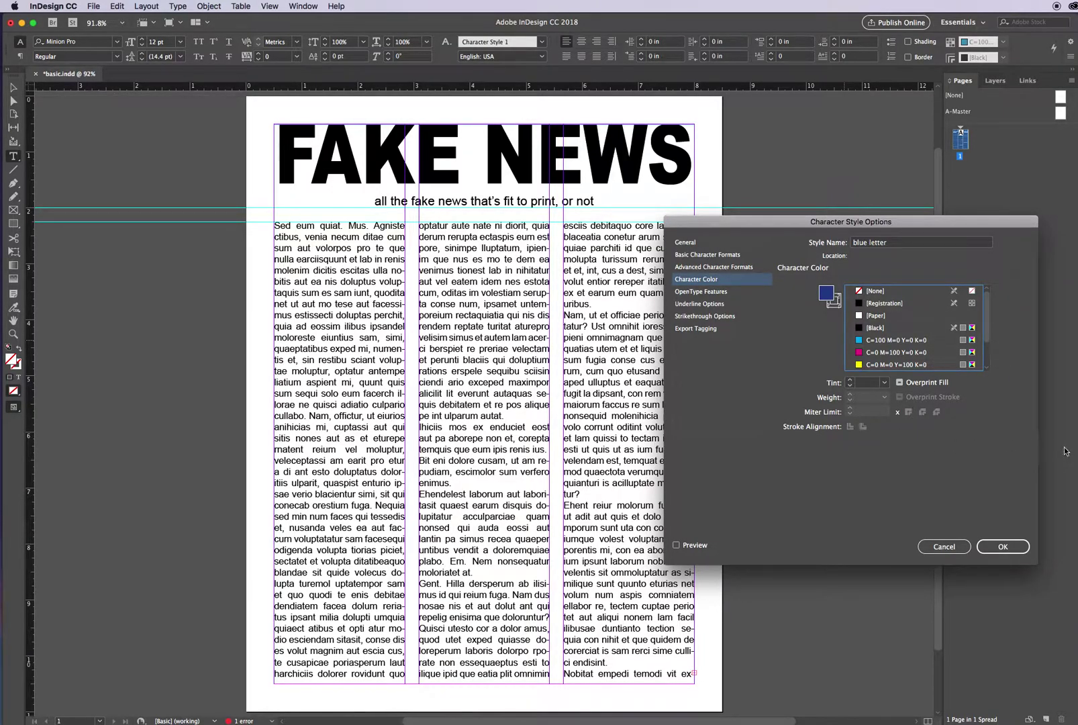
click(1005, 547)
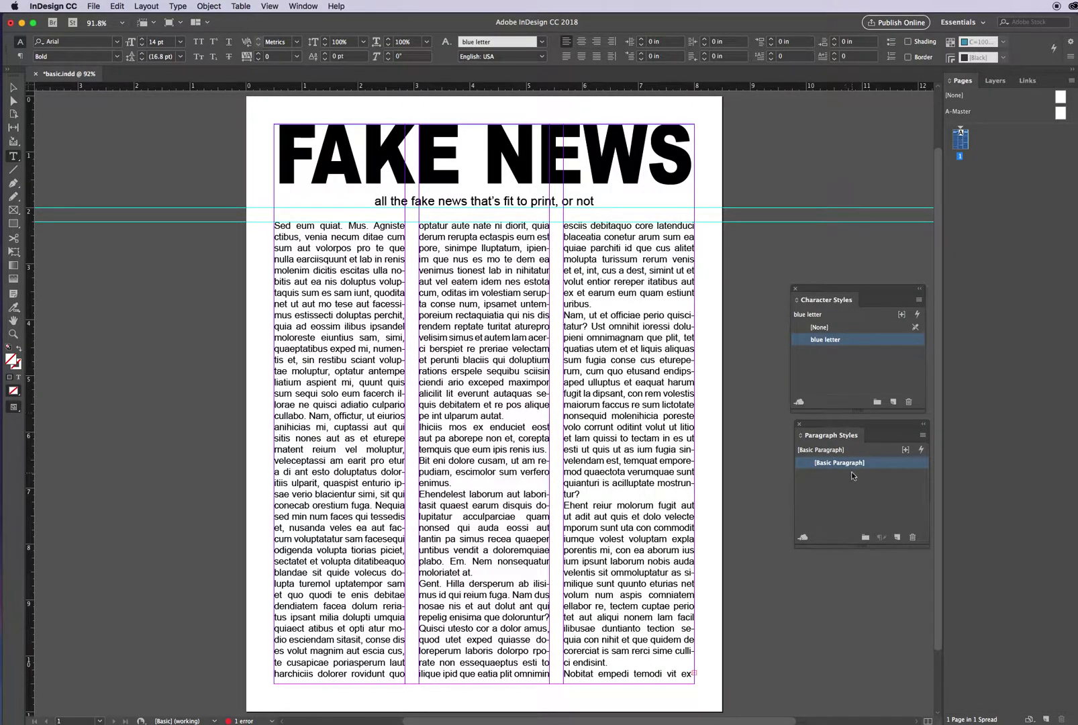
Create a new paragraph style named 'sub header'
drag(851, 472, 910, 543)
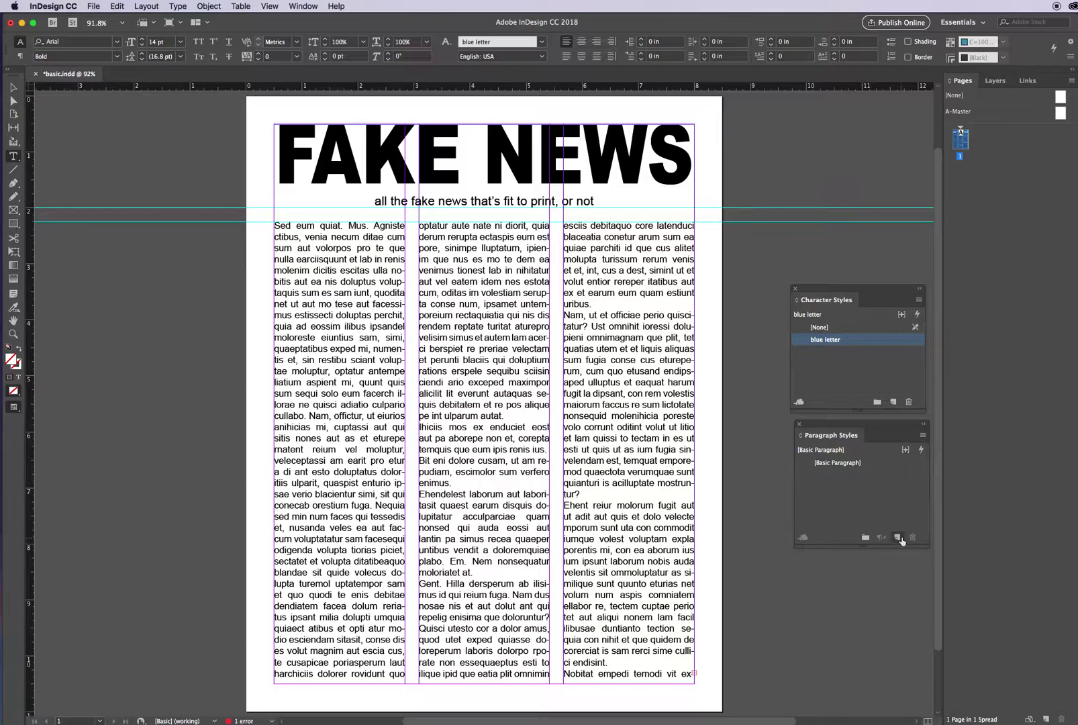
click(898, 538)
double_click(848, 475)
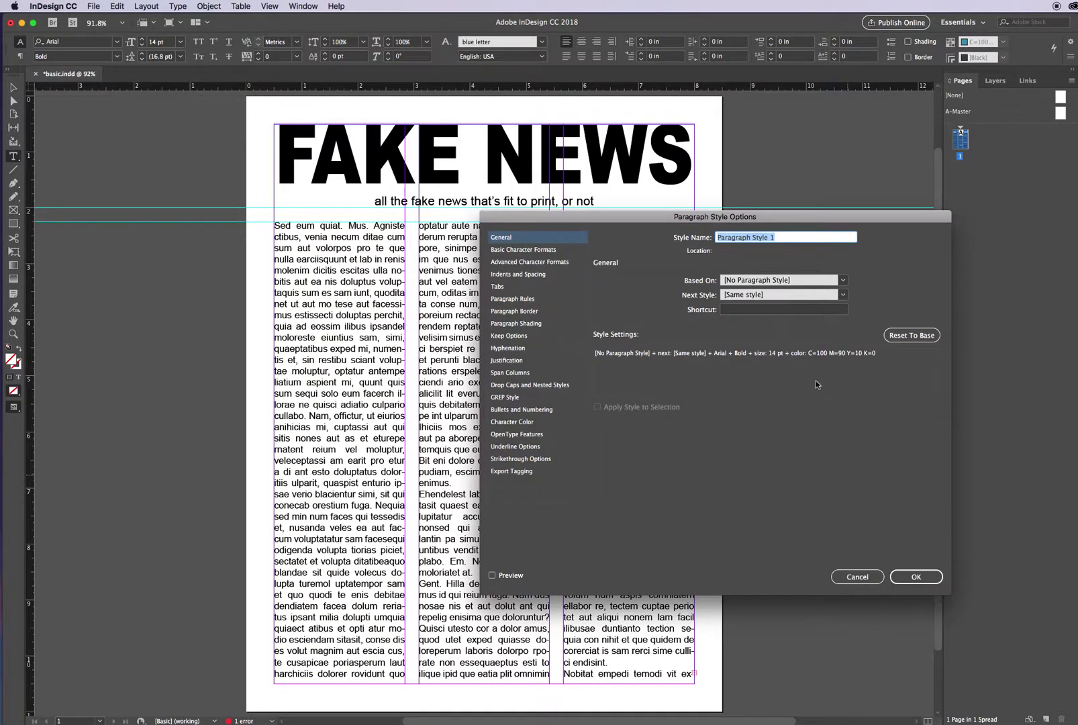
text(sub header)
Set the sub header style to 24 pt with All Caps case
click(842, 280)
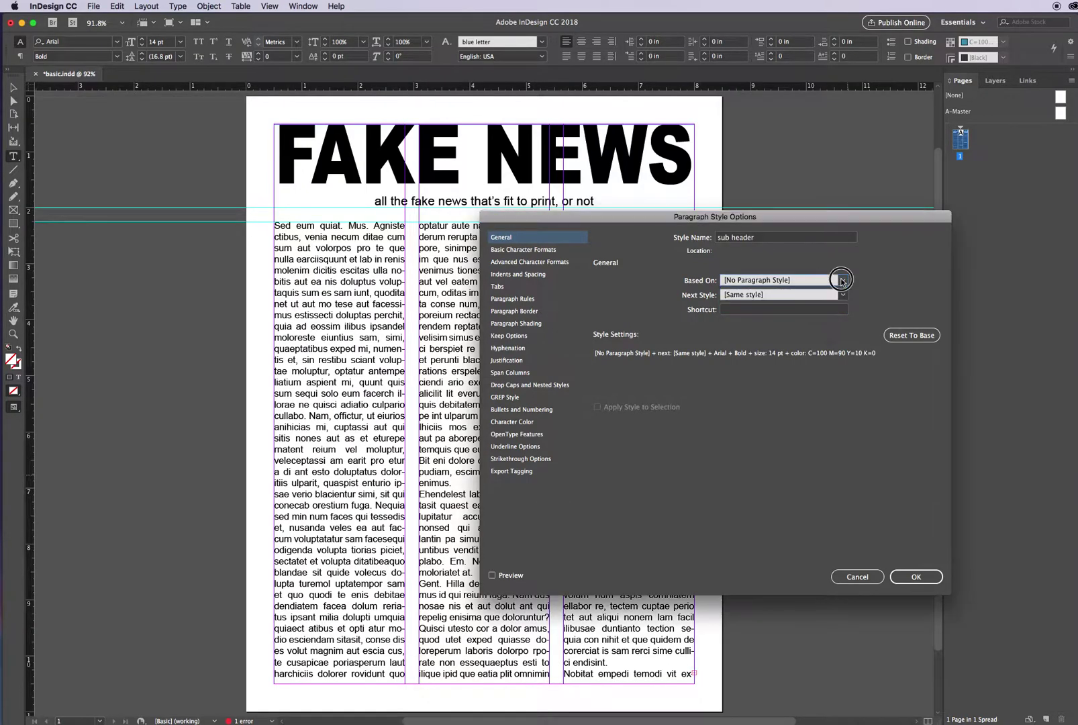
click(529, 250)
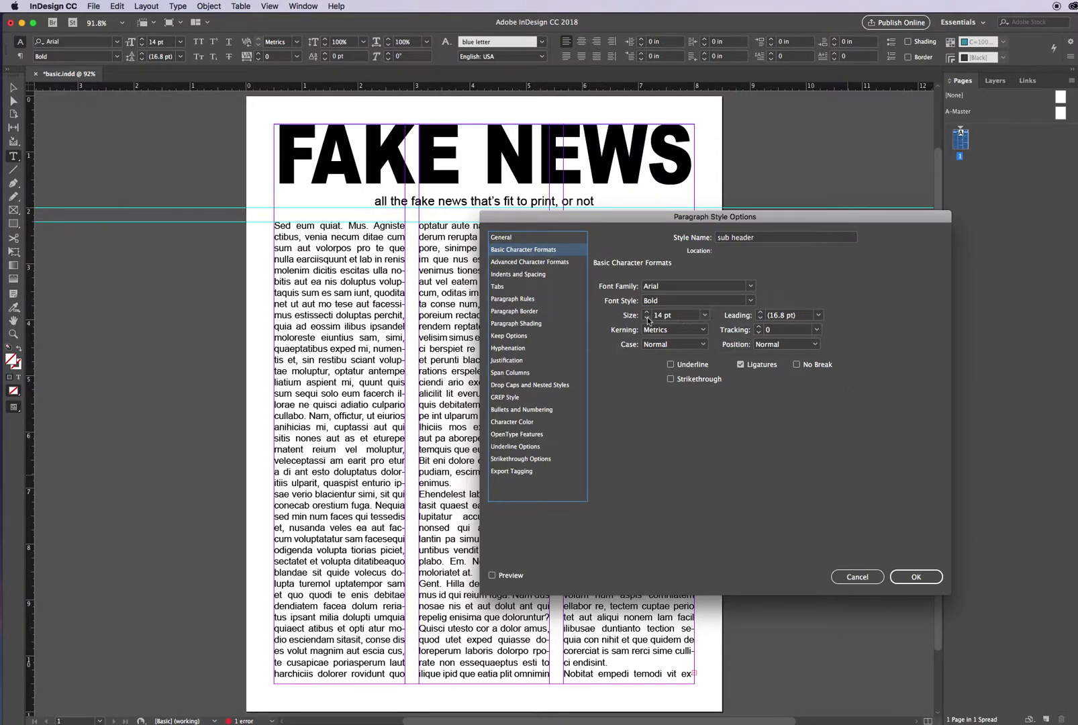
click(705, 315)
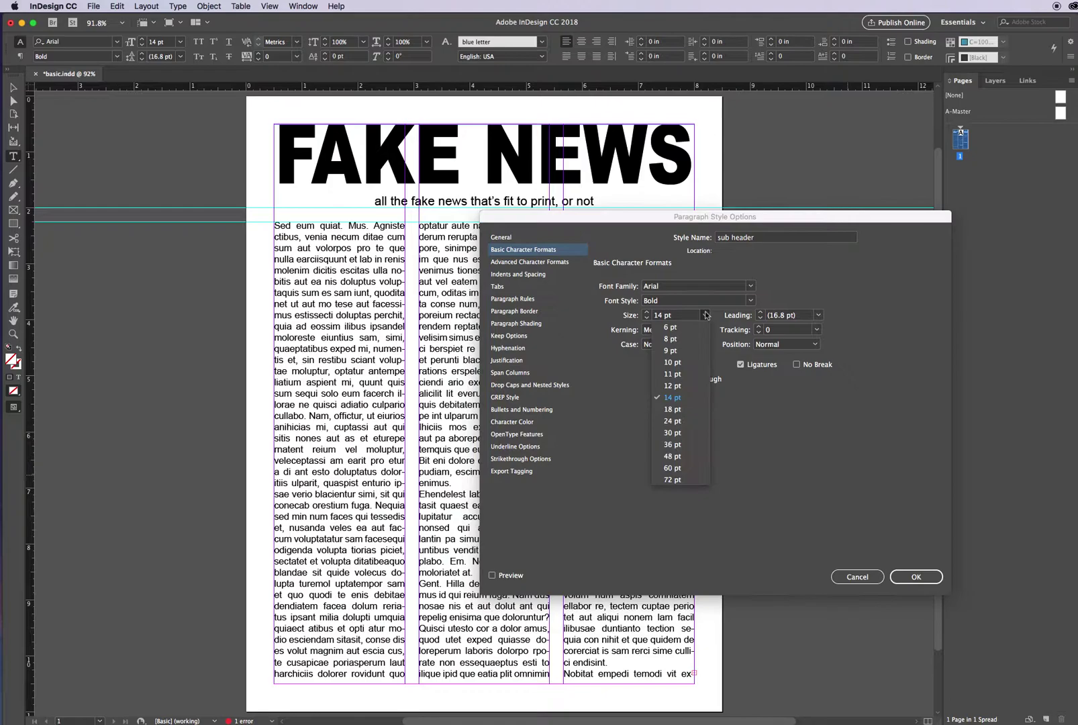
click(672, 421)
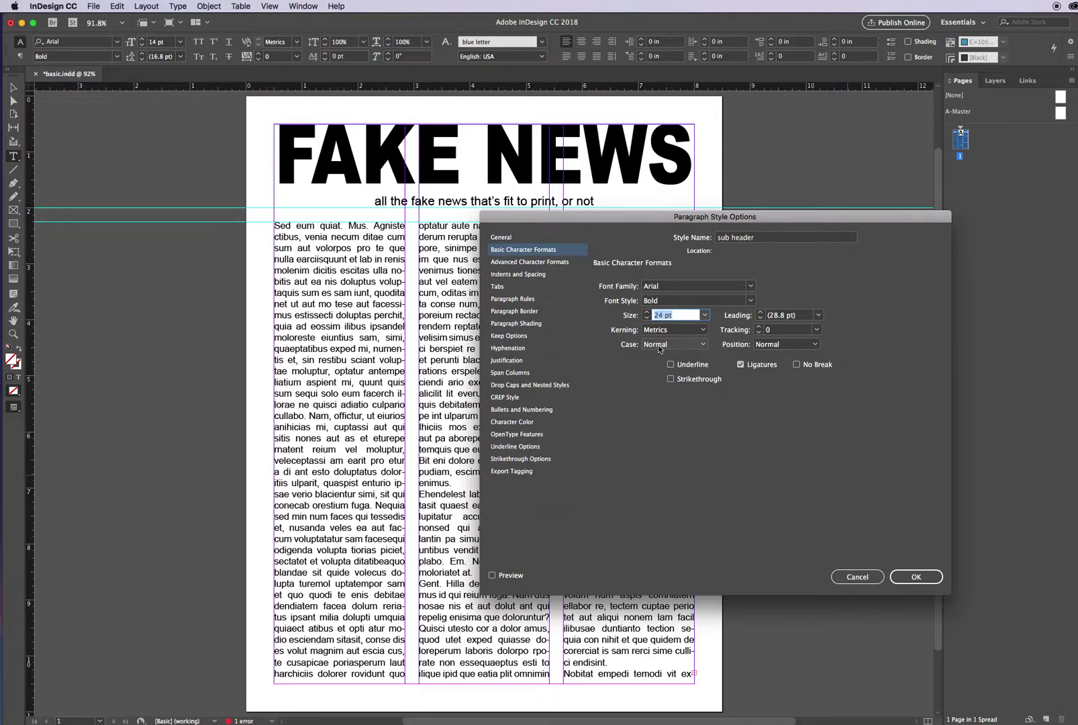
click(704, 346)
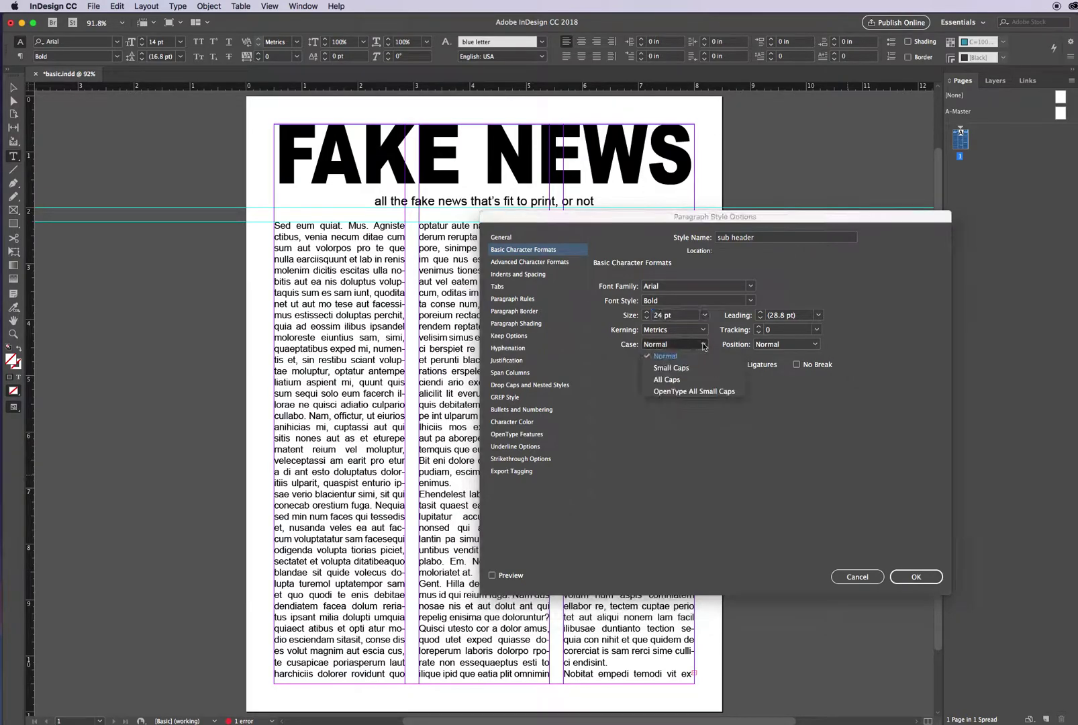
click(699, 379)
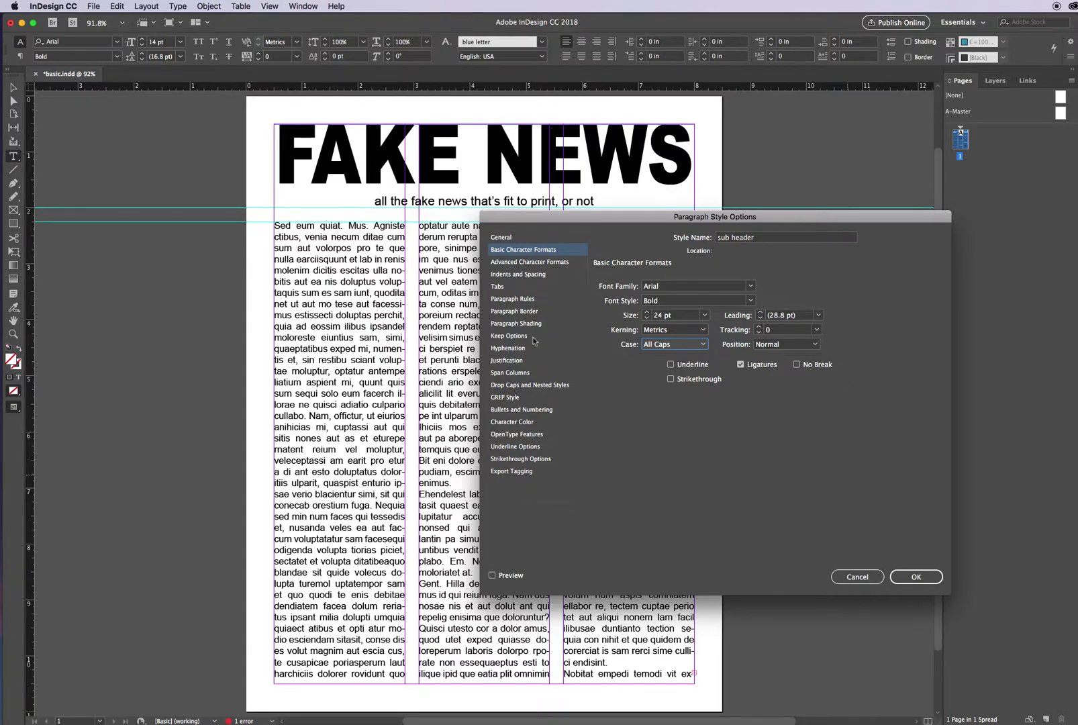
Turn on a rule below for the sub header style and save it
click(514, 300)
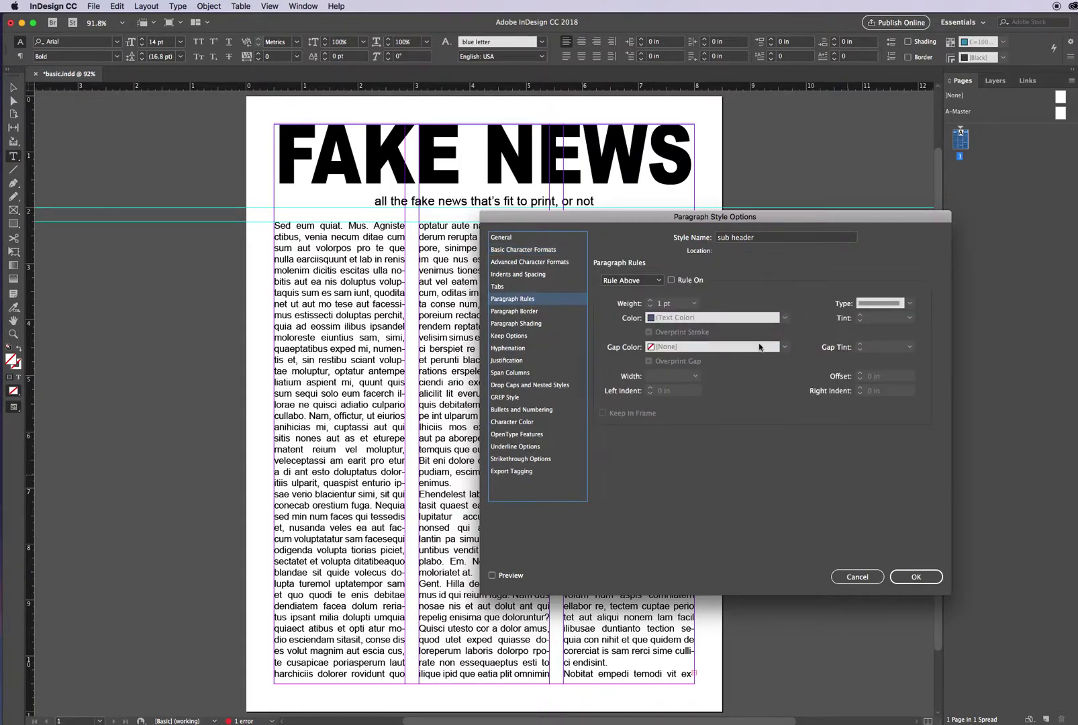
click(657, 280)
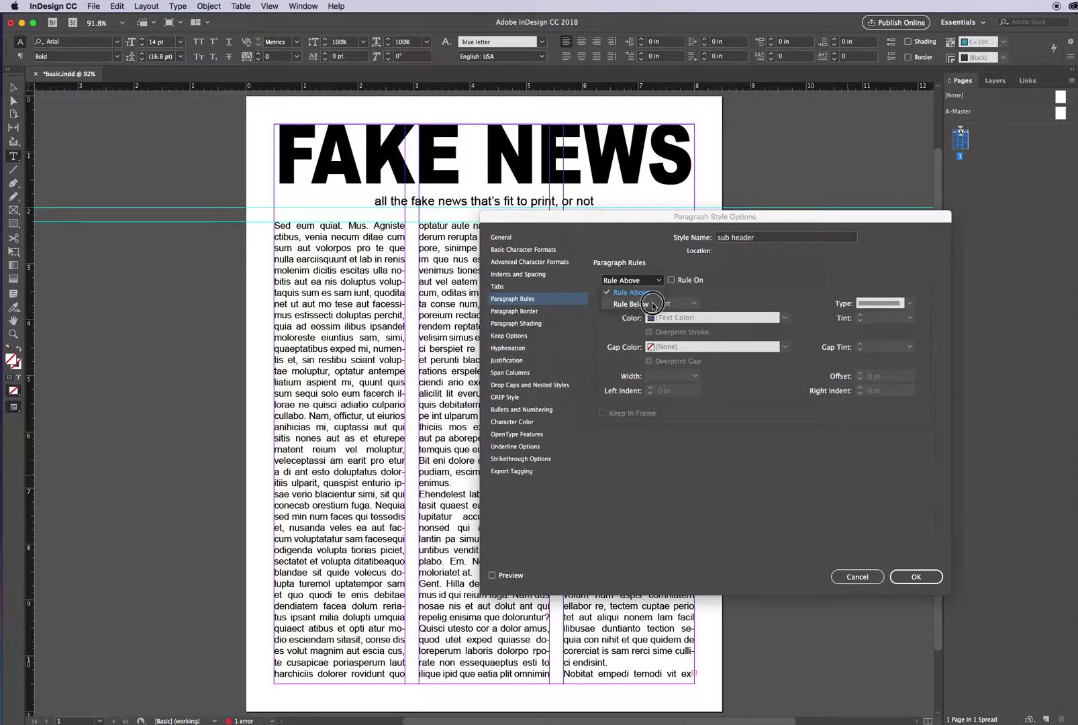
click(653, 306)
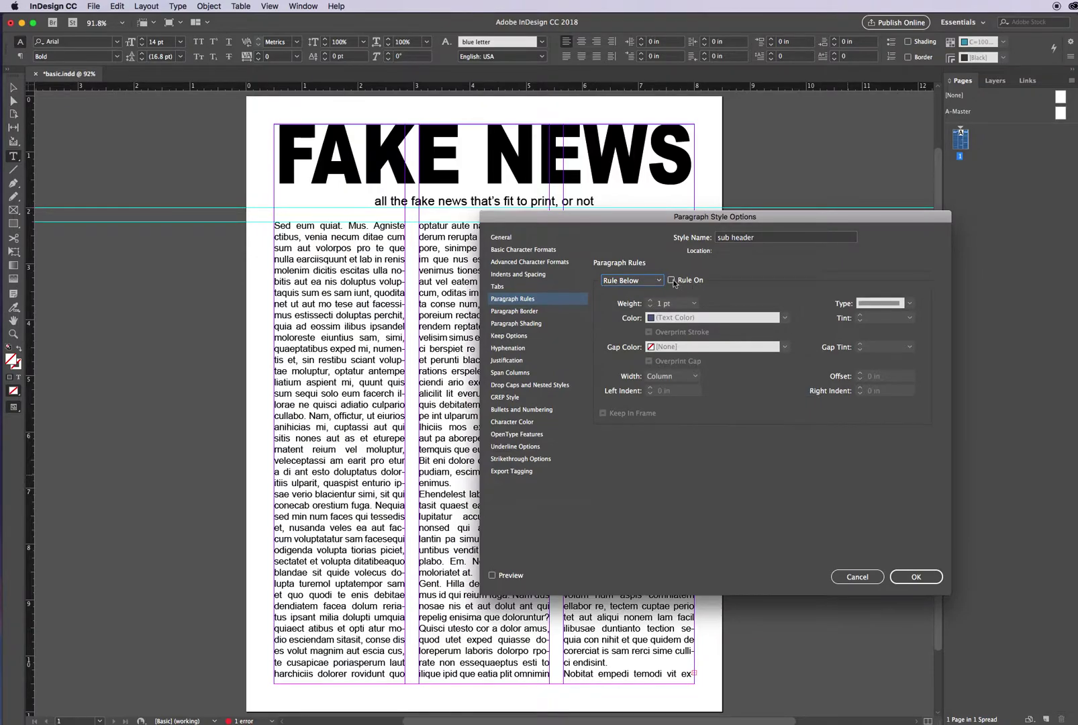
click(672, 281)
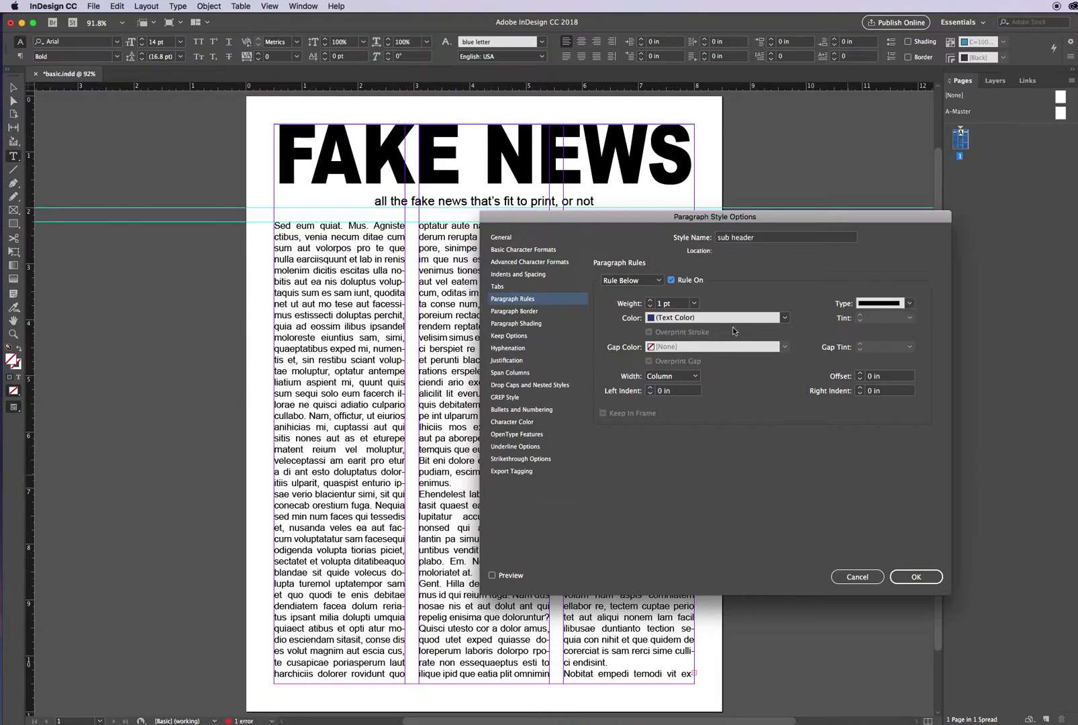
click(918, 577)
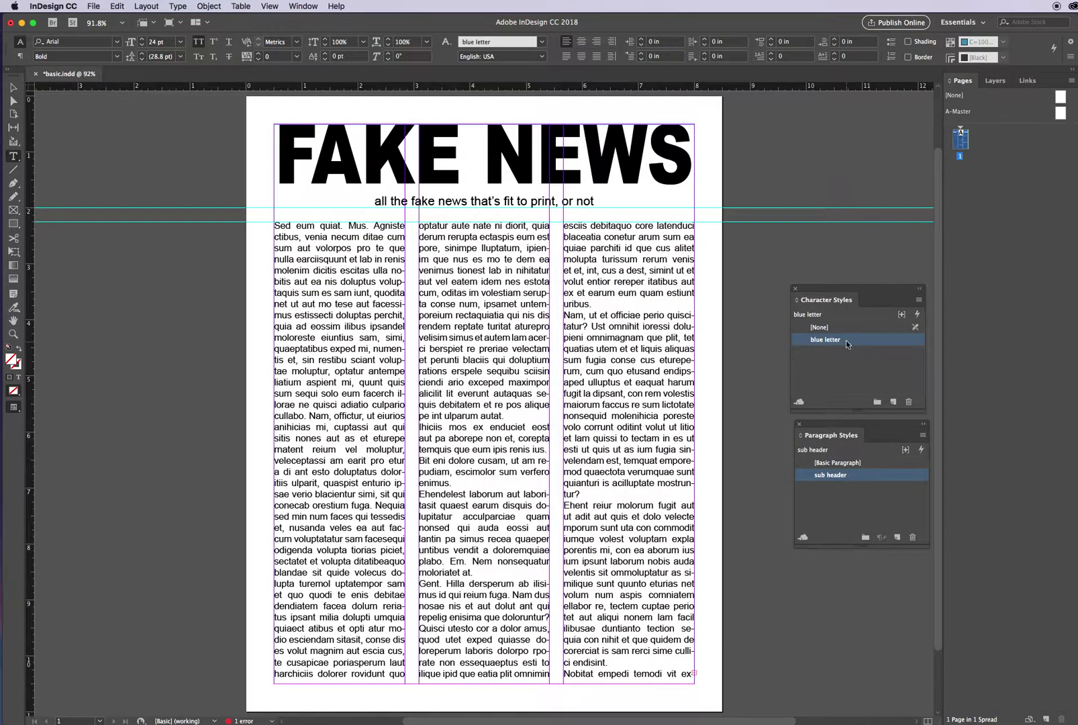
Change the sub header character colour to red C=15 M=100 Y=100 K=0
double_click(865, 476)
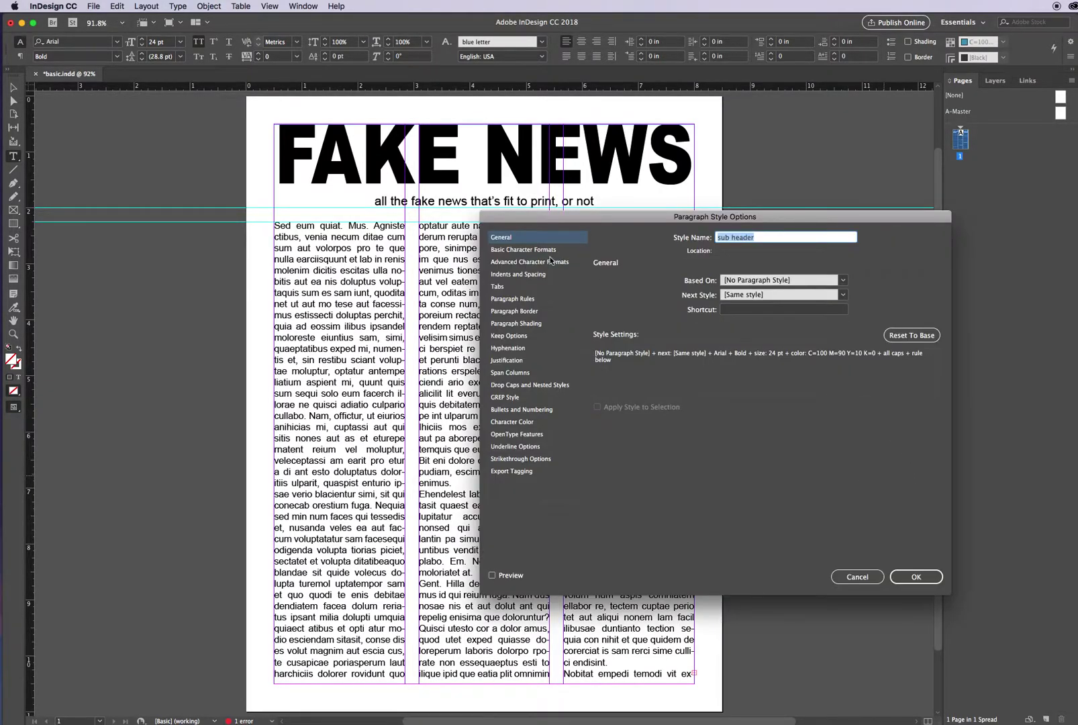
click(522, 423)
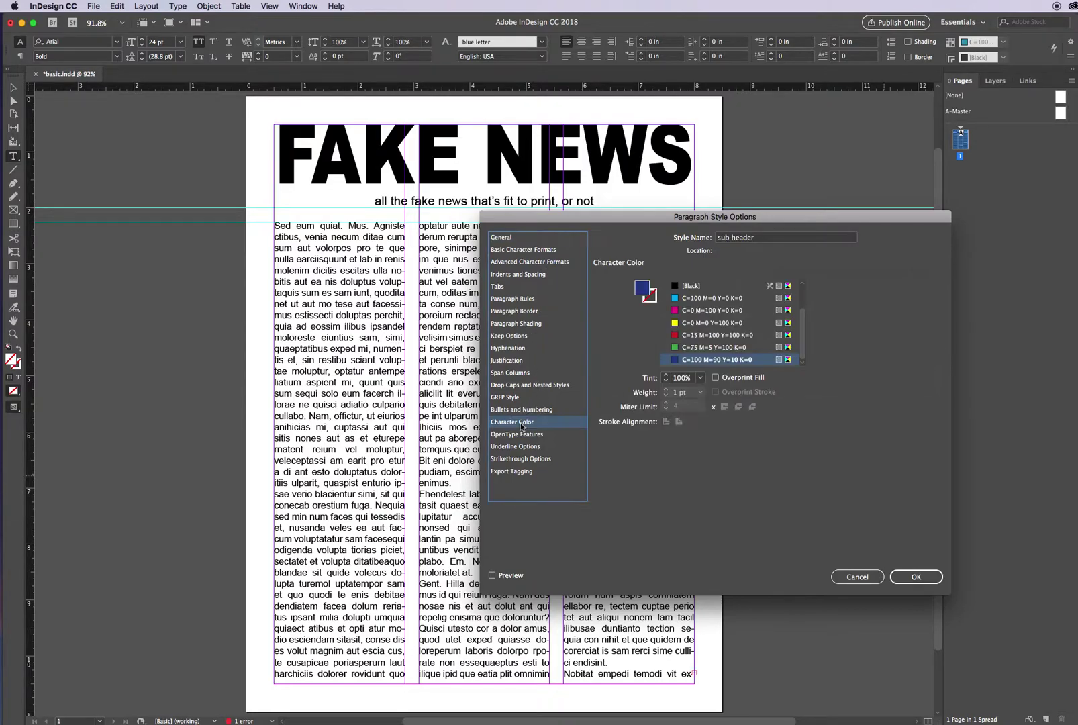
click(675, 335)
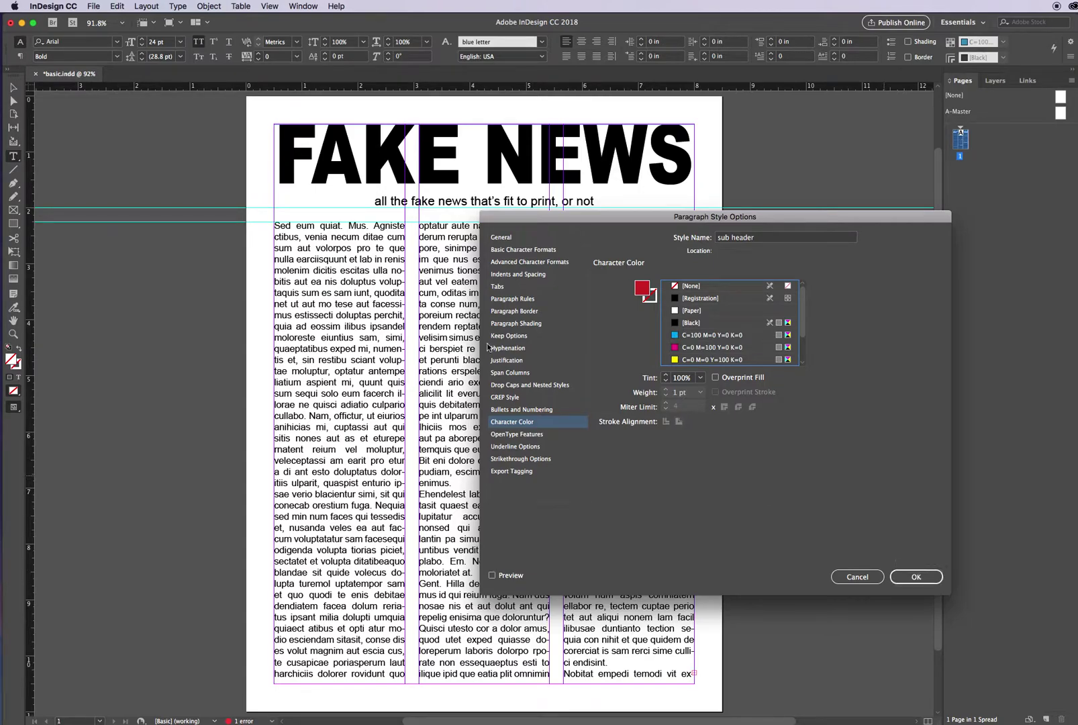
click(522, 300)
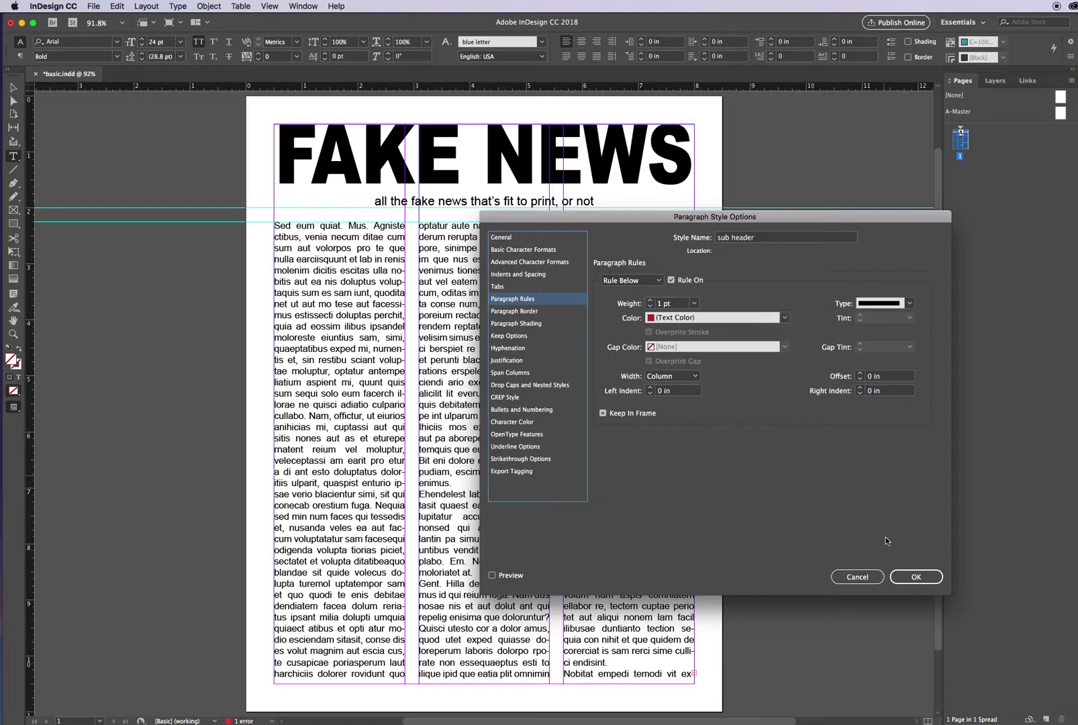
click(915, 577)
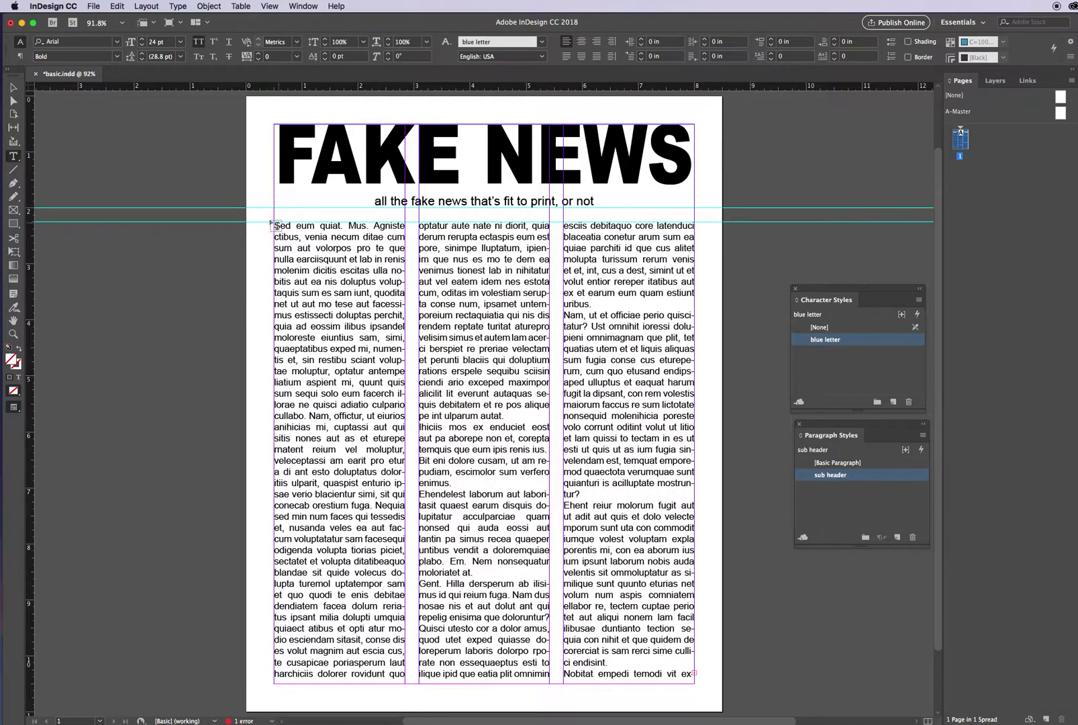
Break 'Sed eum quiat.' into its own paragraph and apply the sub header style
click(342, 225)
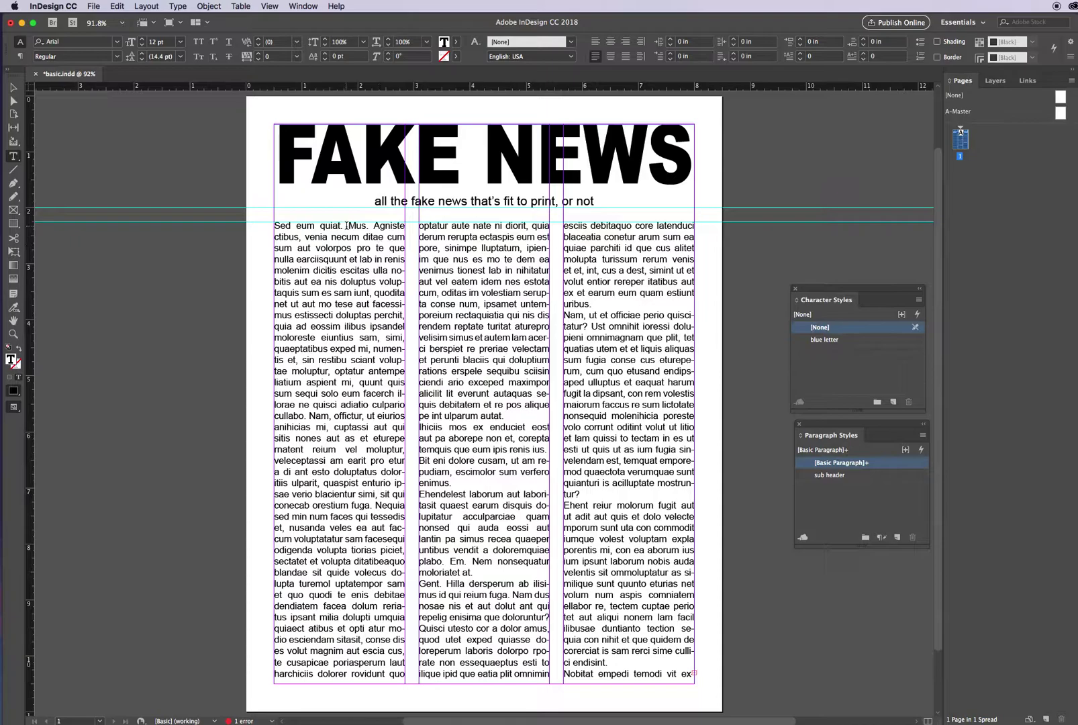
key(Return)
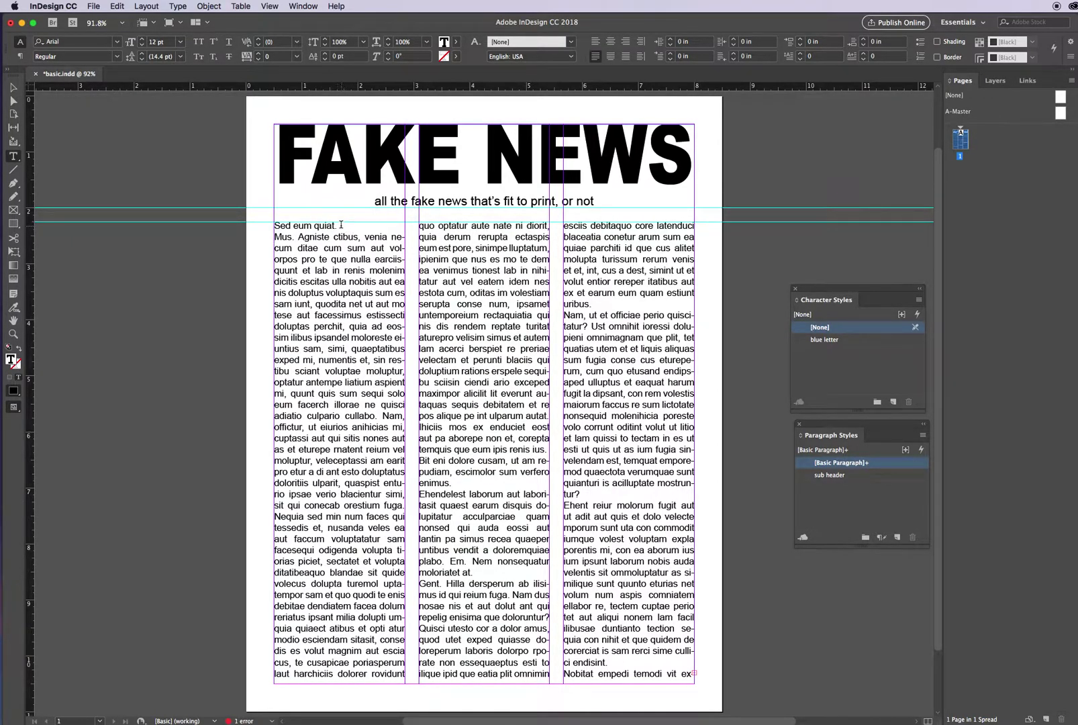
drag(339, 224, 262, 221)
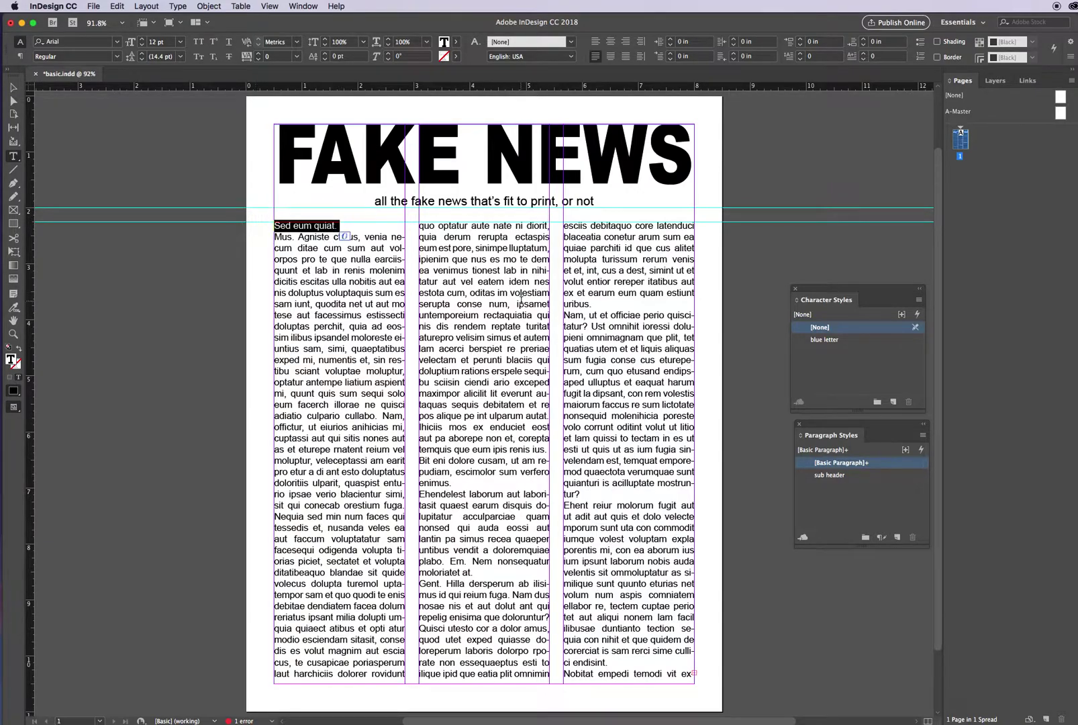
click(853, 477)
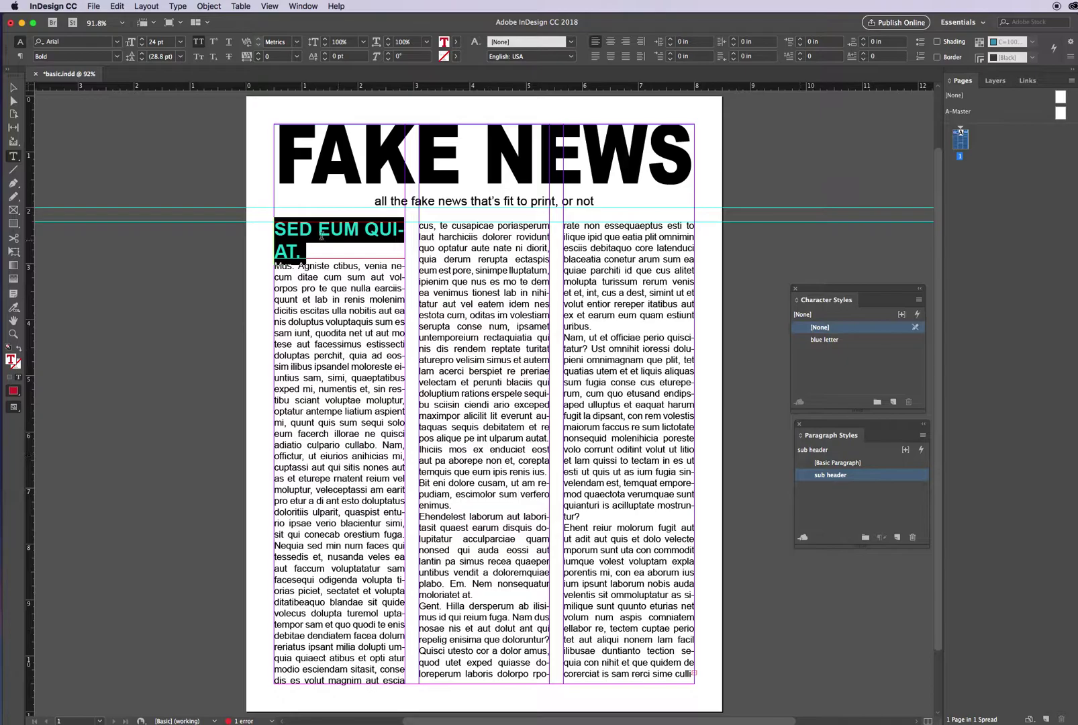
click(340, 250)
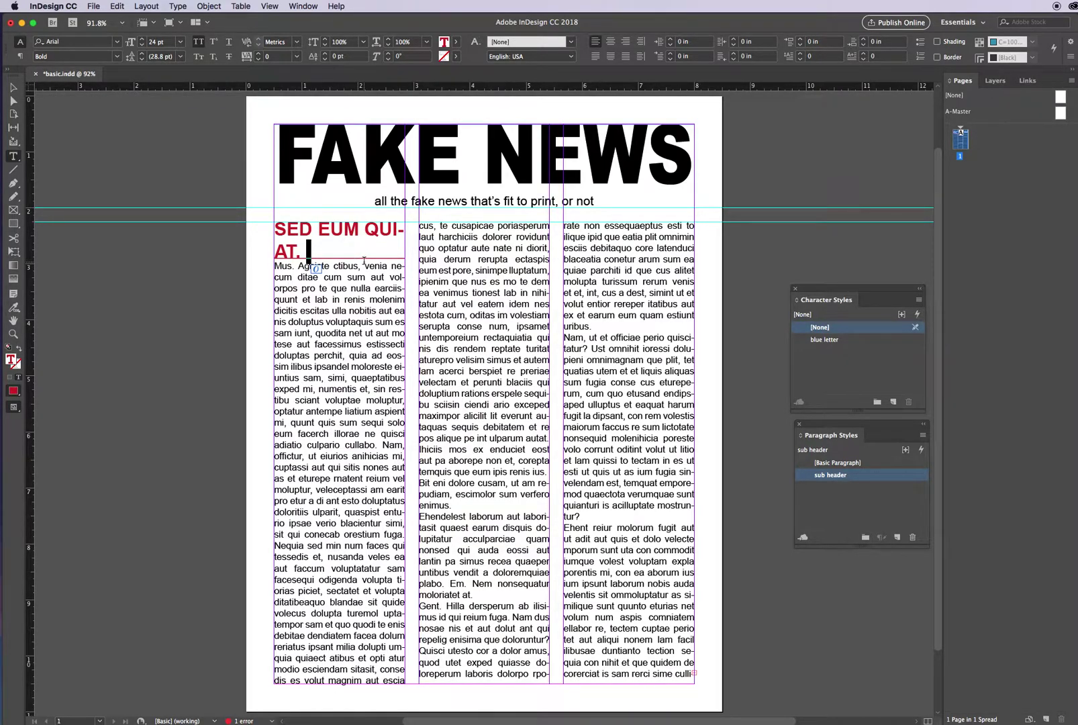
drag(404, 254, 268, 229)
Reduce the sub header size to 18 pt, previewing the heading before confirming
double_click(890, 473)
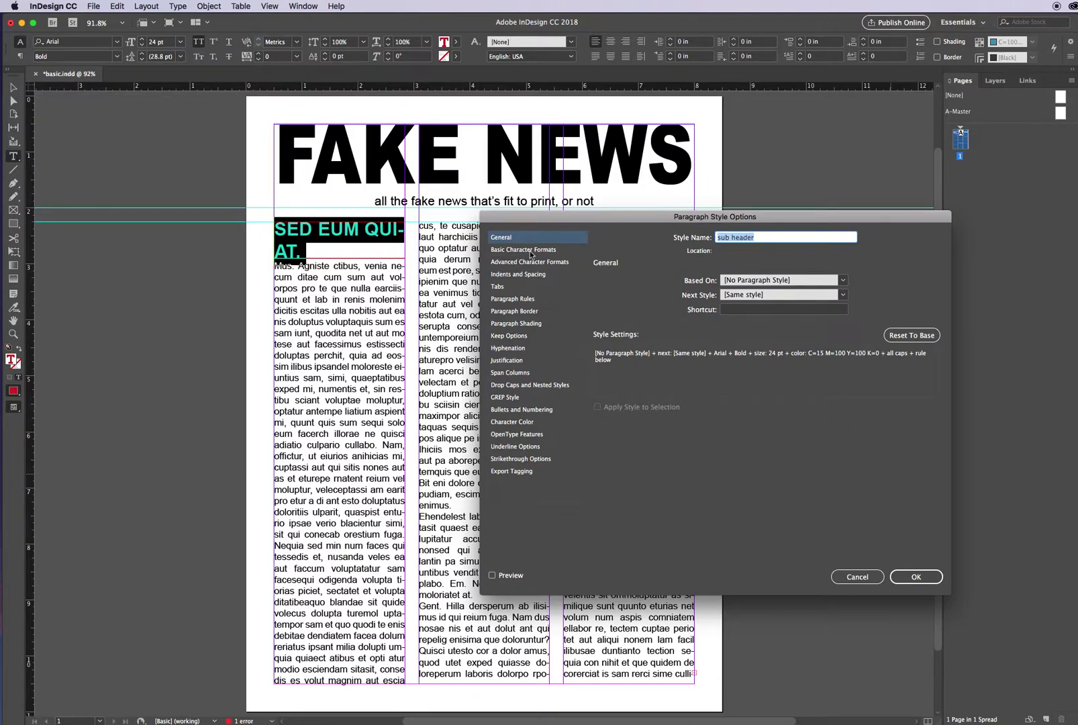
click(531, 250)
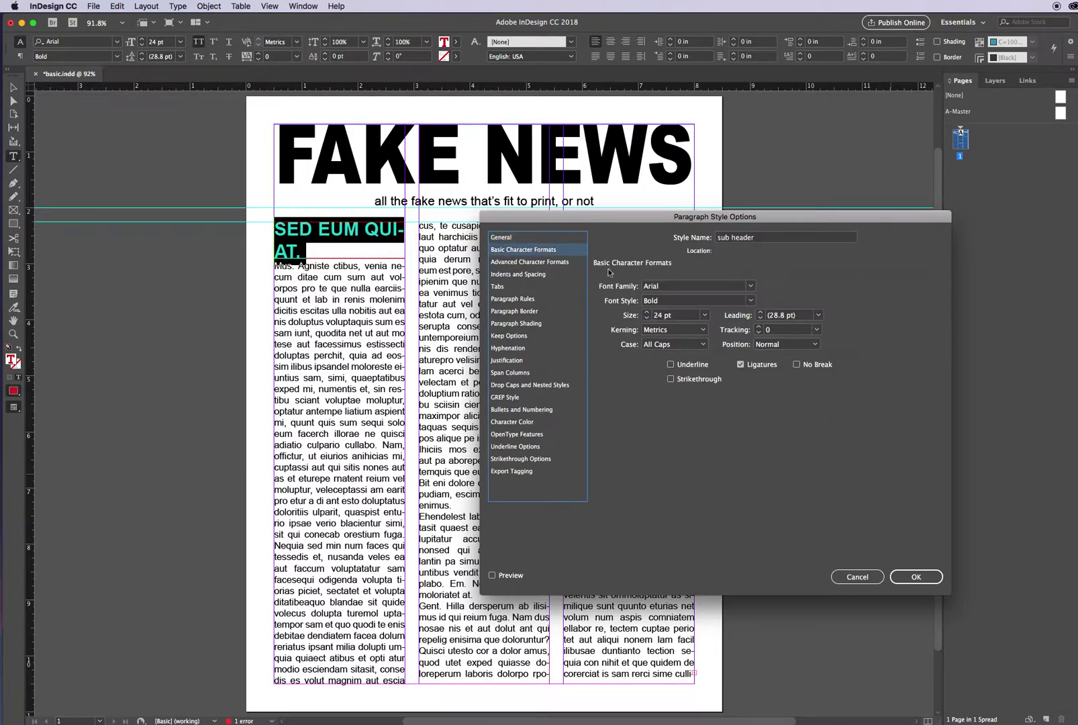
click(704, 315)
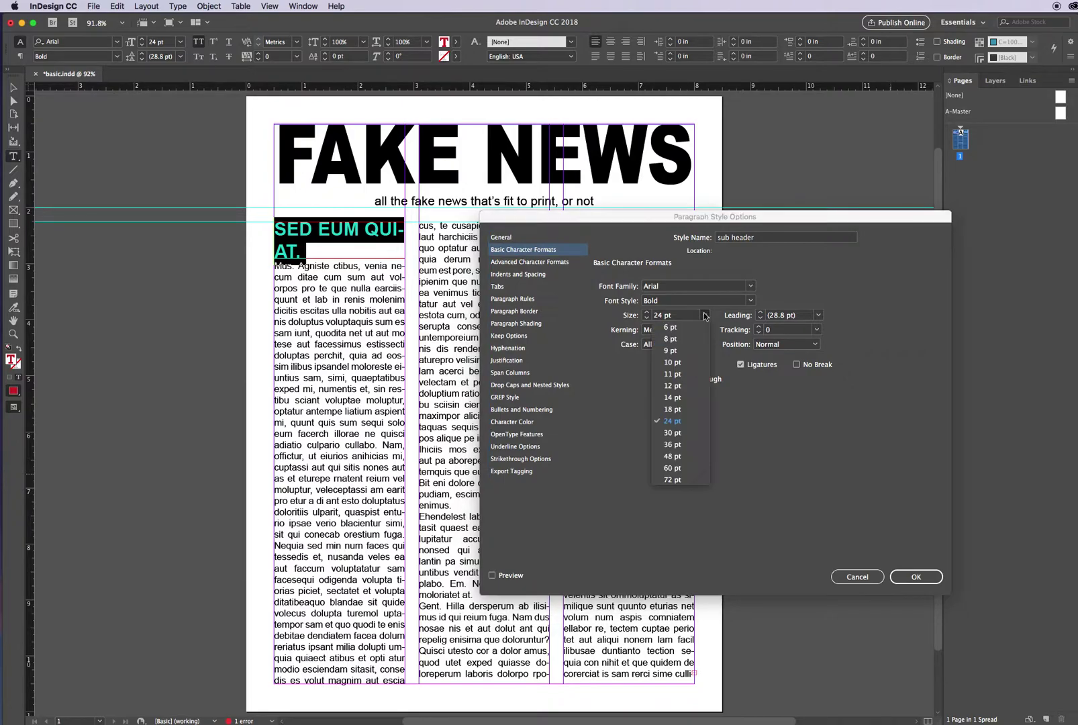
click(684, 408)
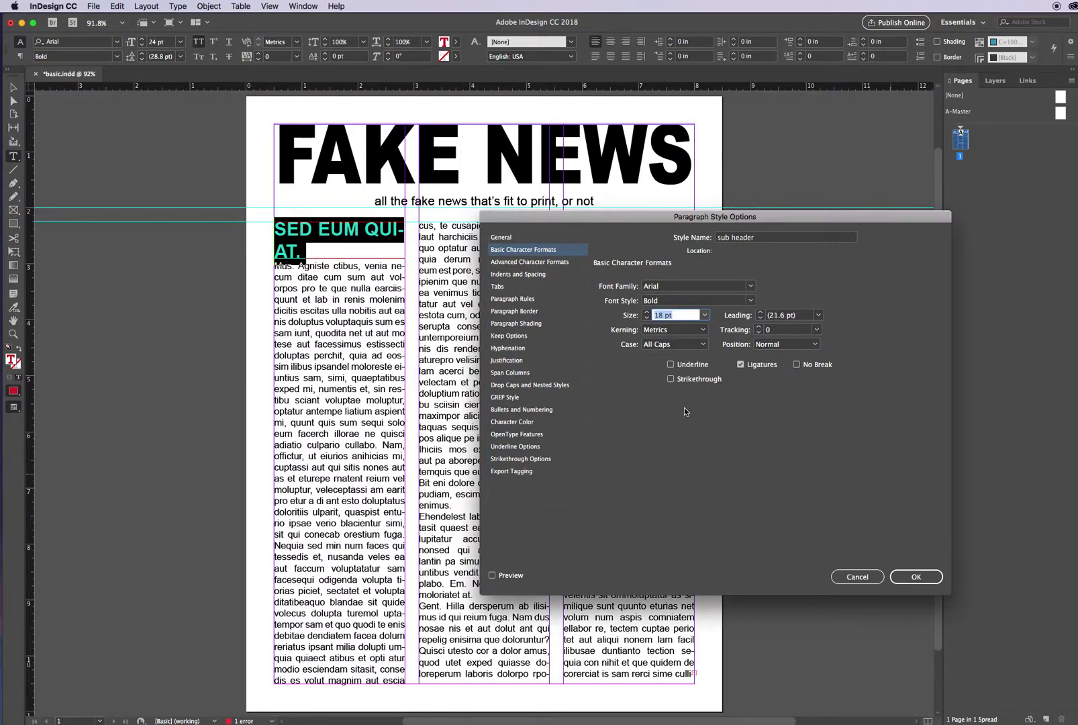
click(704, 314)
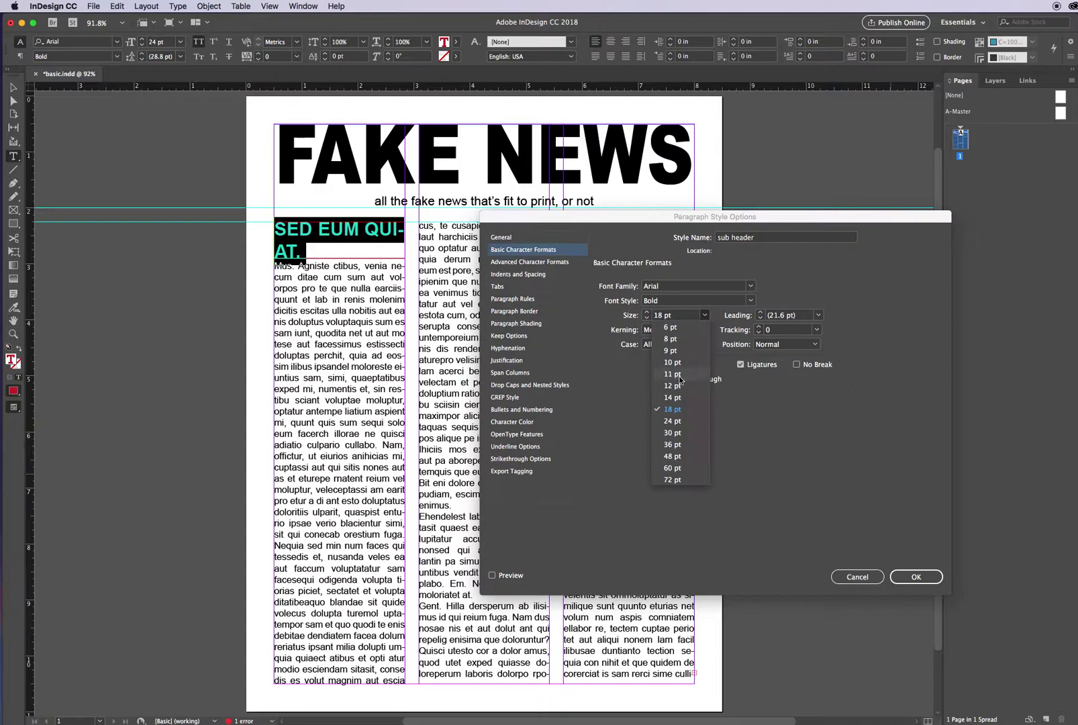
click(492, 576)
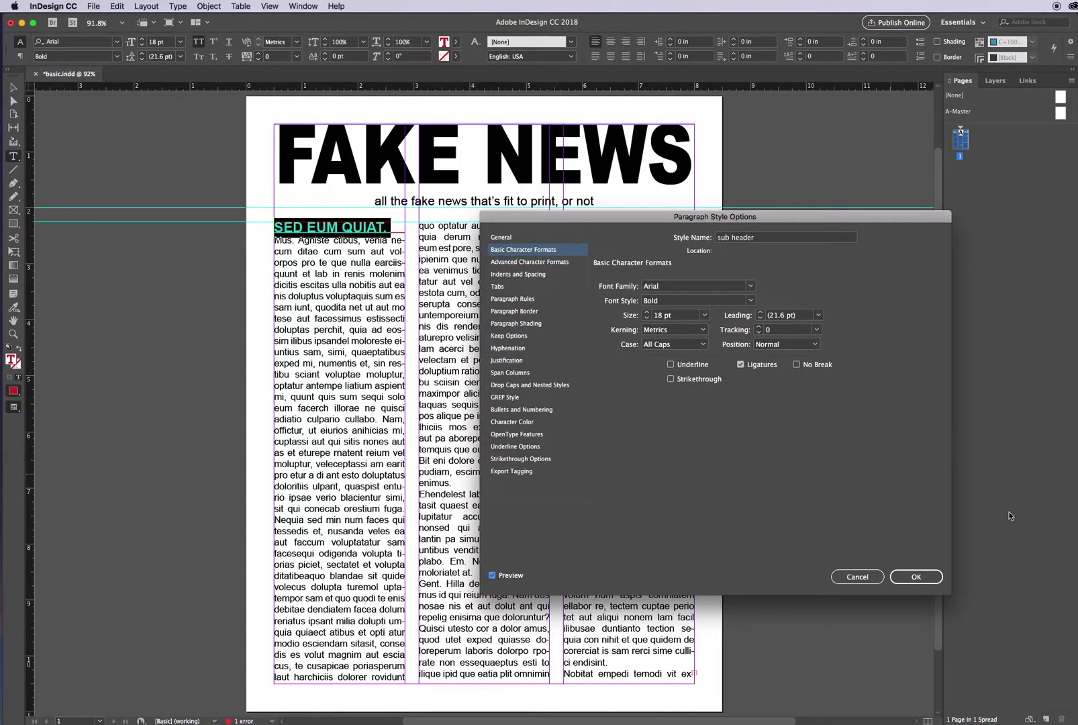
click(915, 577)
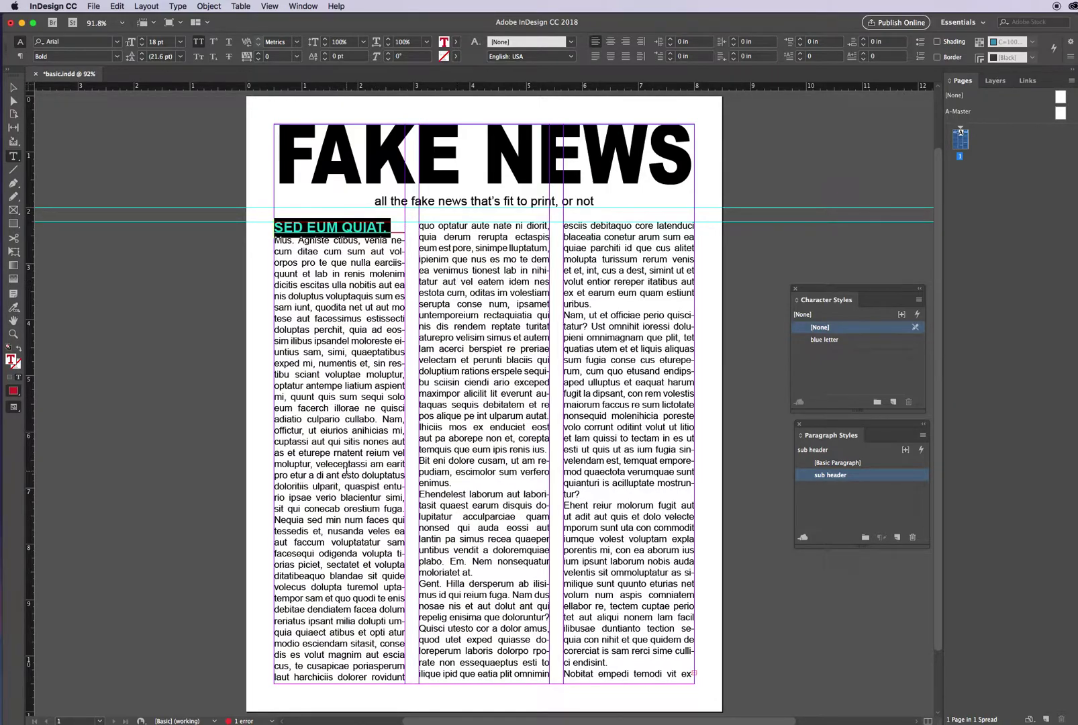
Make the 'sit qui conecab' line its own paragraph with the sub header style
click(345, 508)
key(Return)
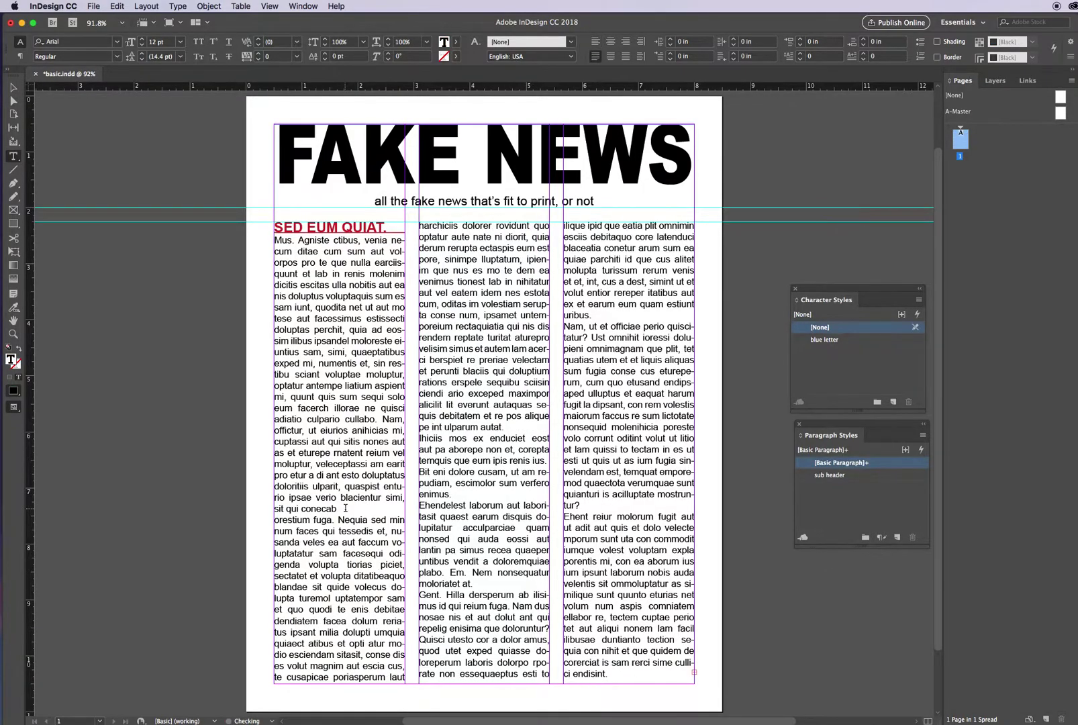
drag(338, 508, 261, 515)
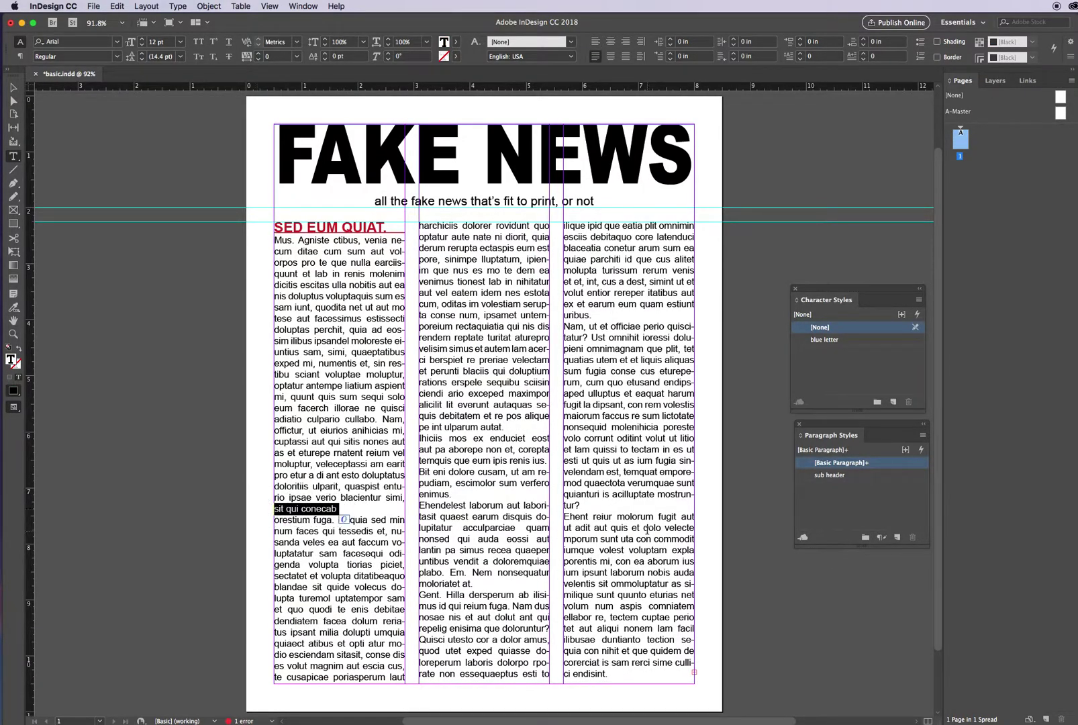
click(876, 476)
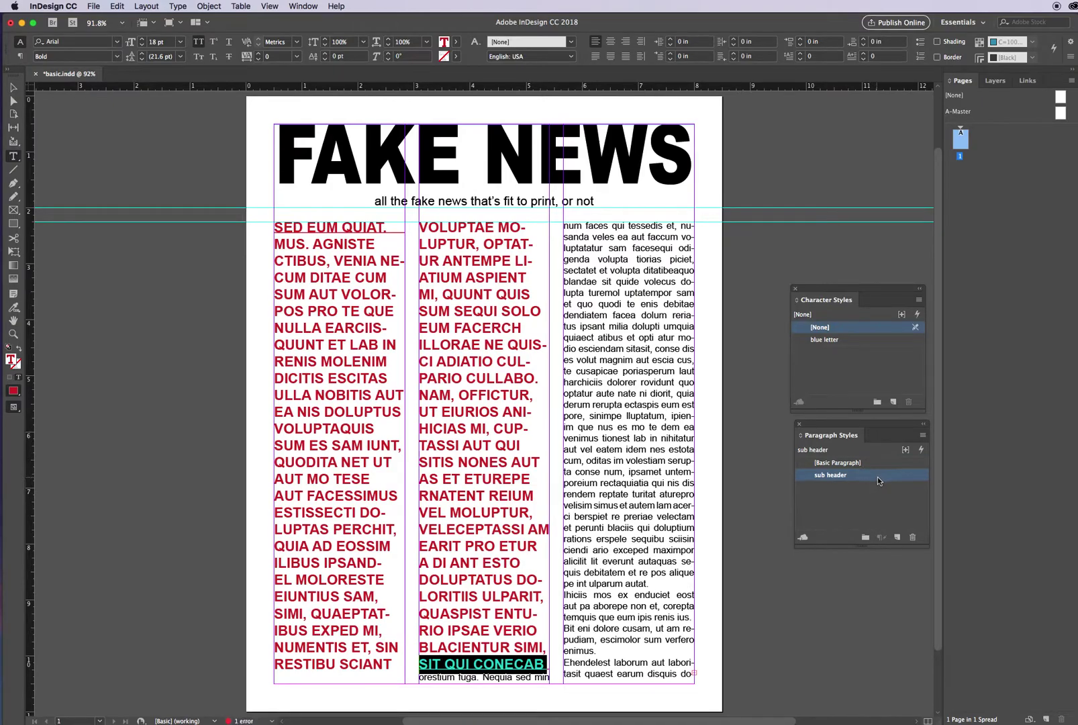
key(super+z)
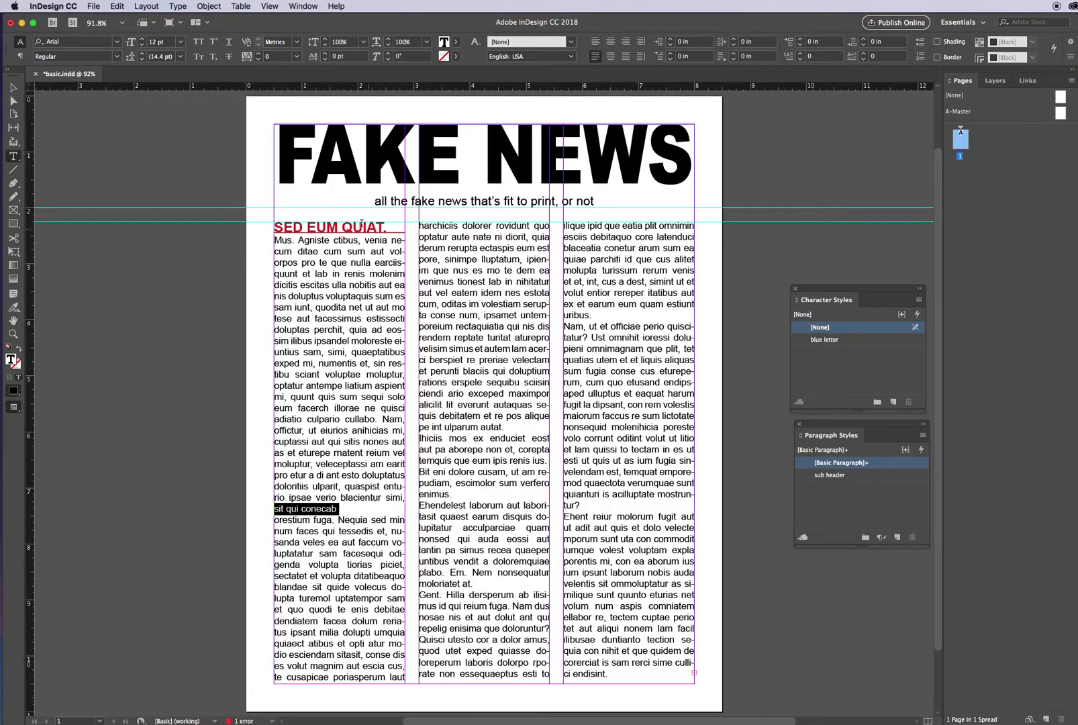
click(351, 508)
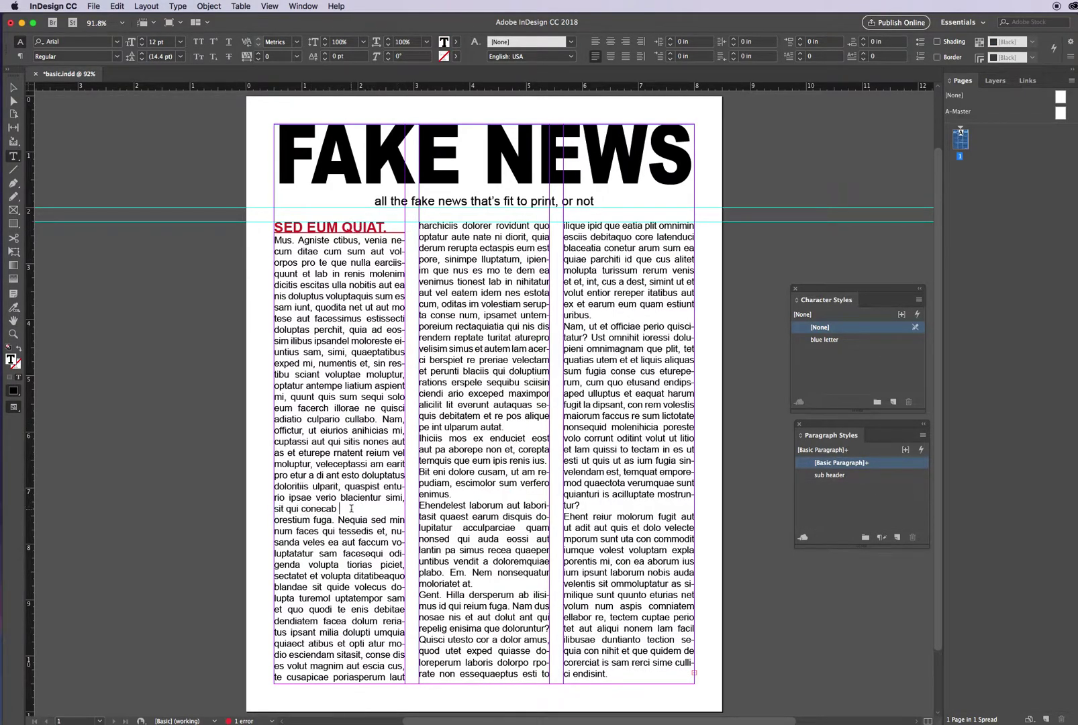
key(Return)
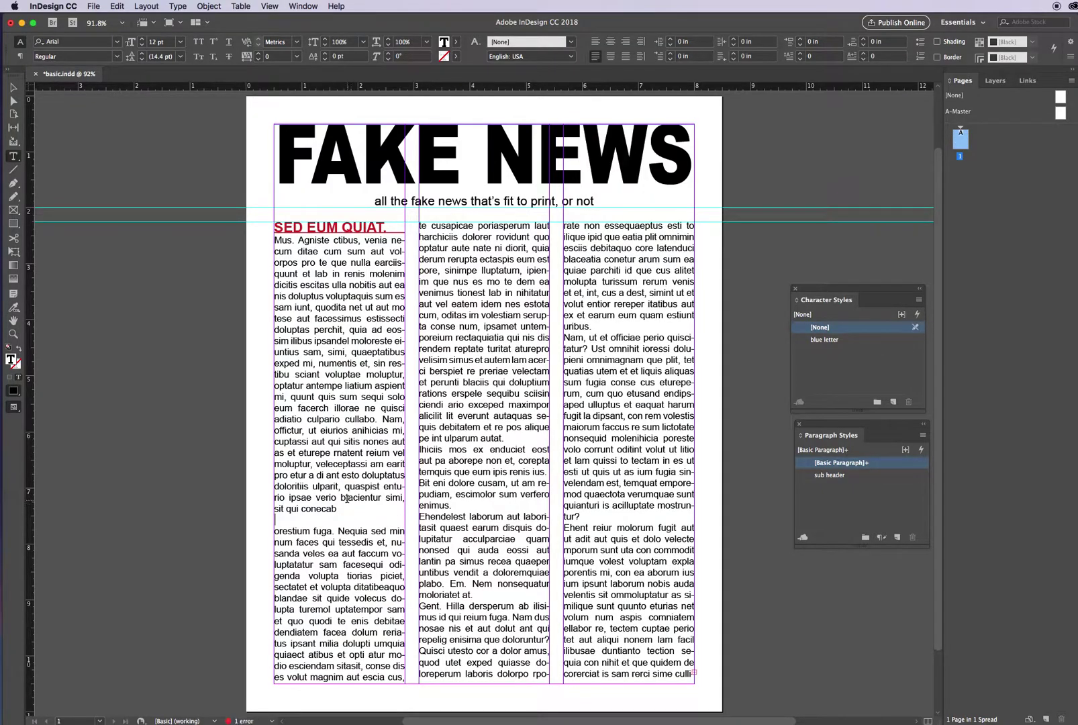
key(BackSpace)
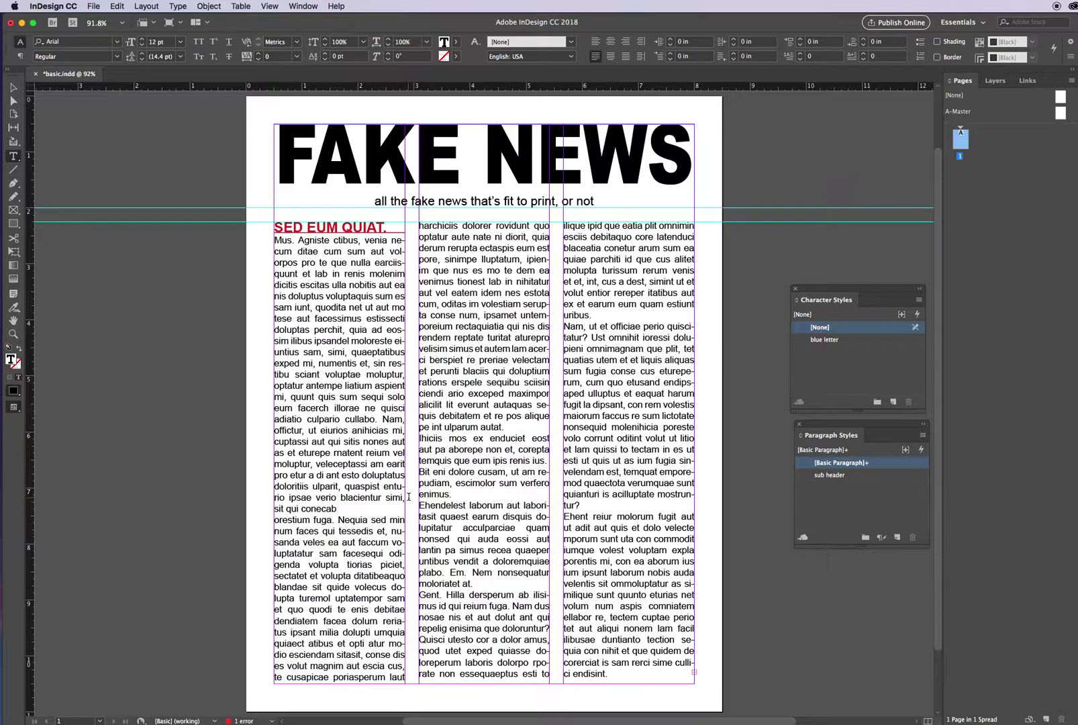
drag(341, 509, 269, 511)
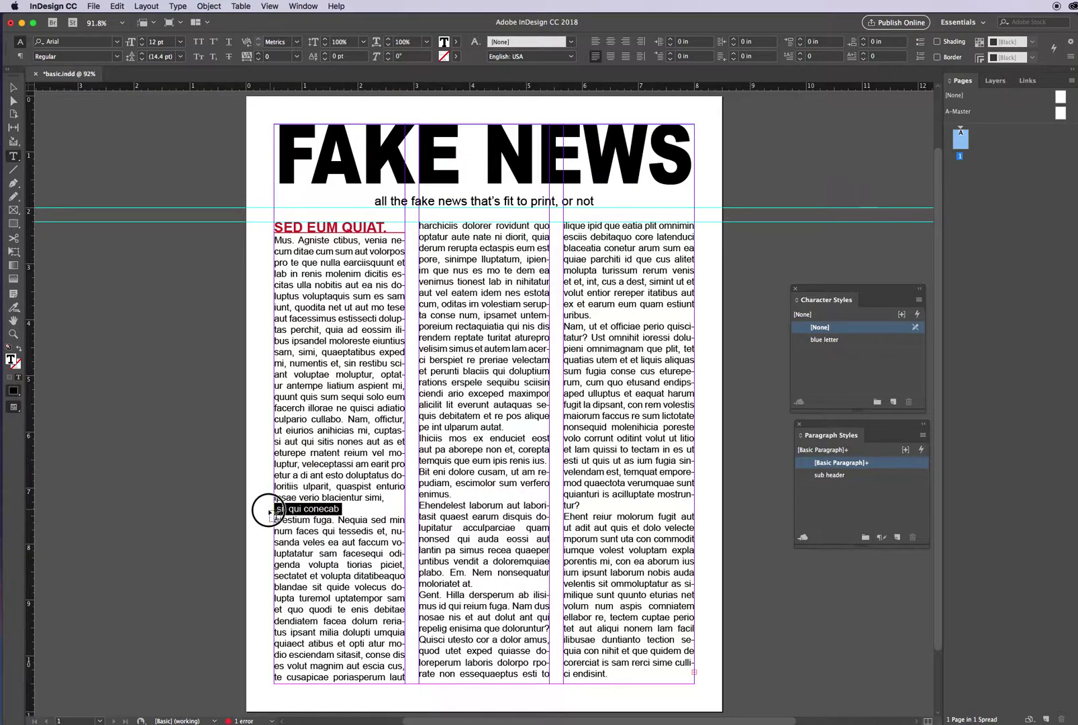
click(865, 476)
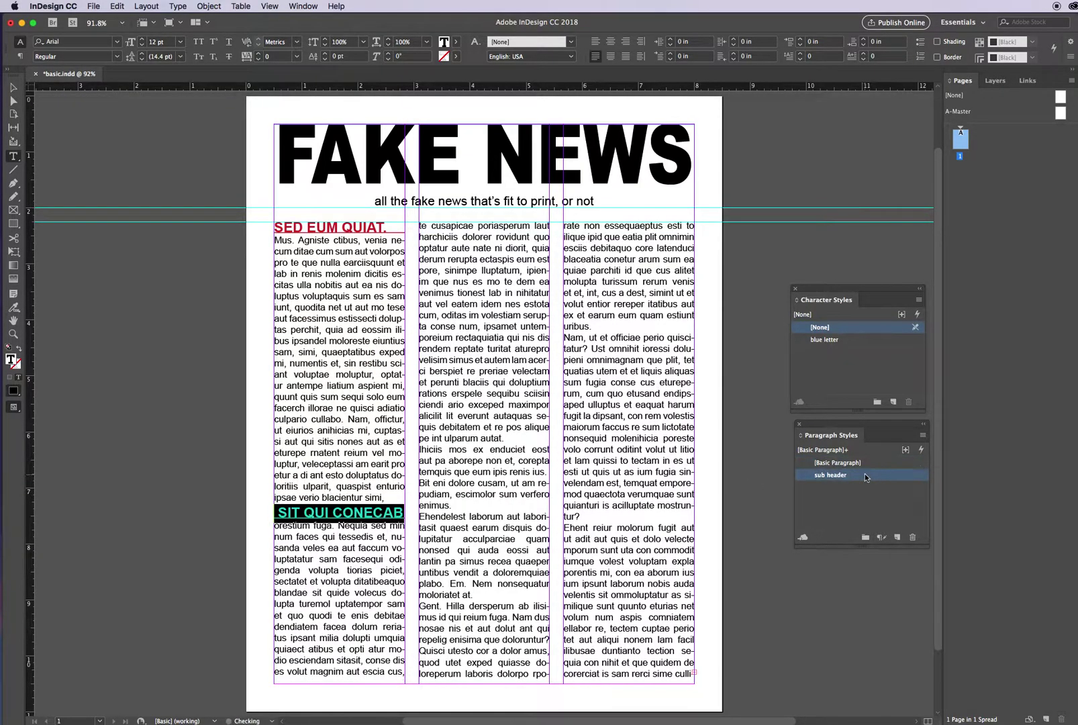
click(277, 511)
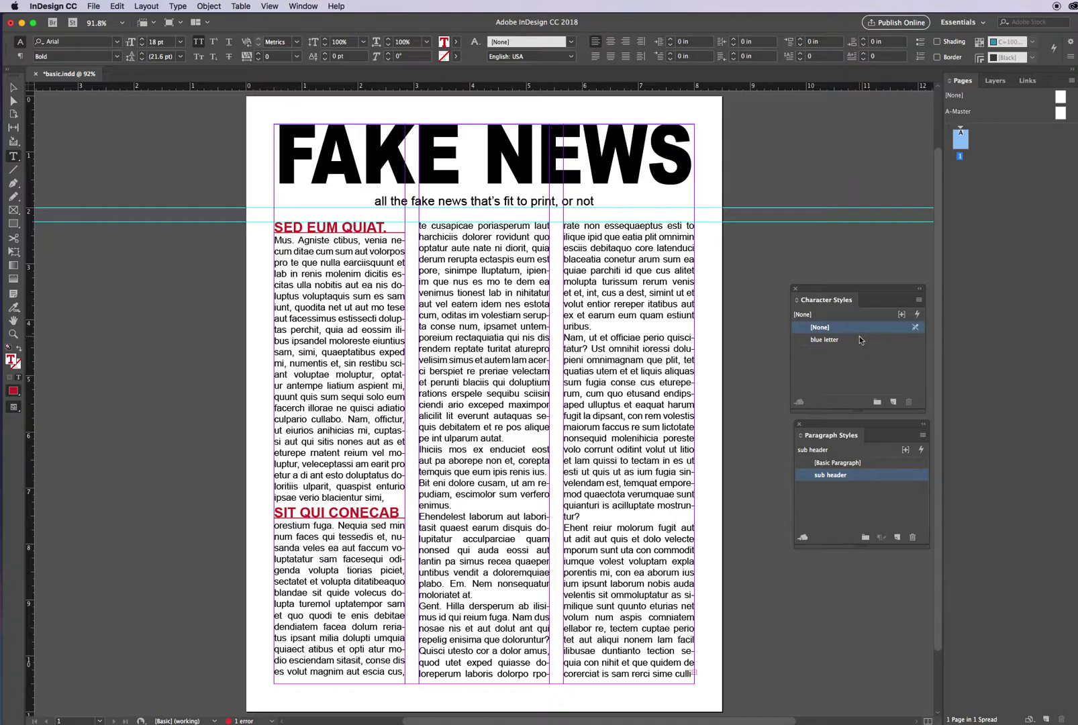
click(423, 481)
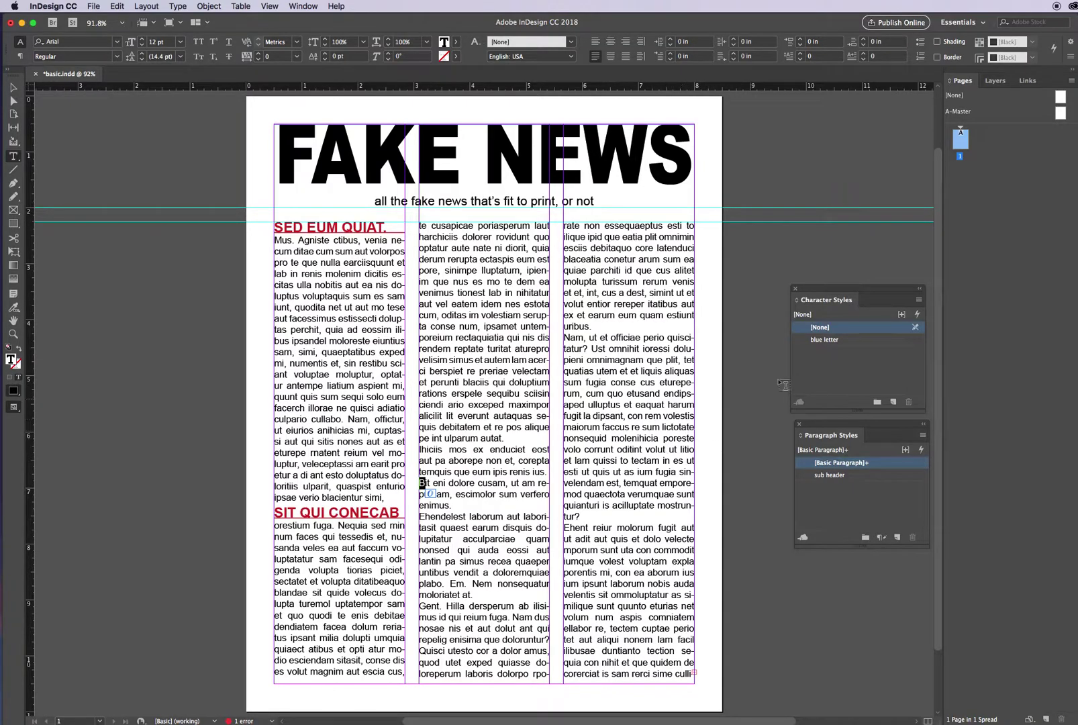
click(832, 341)
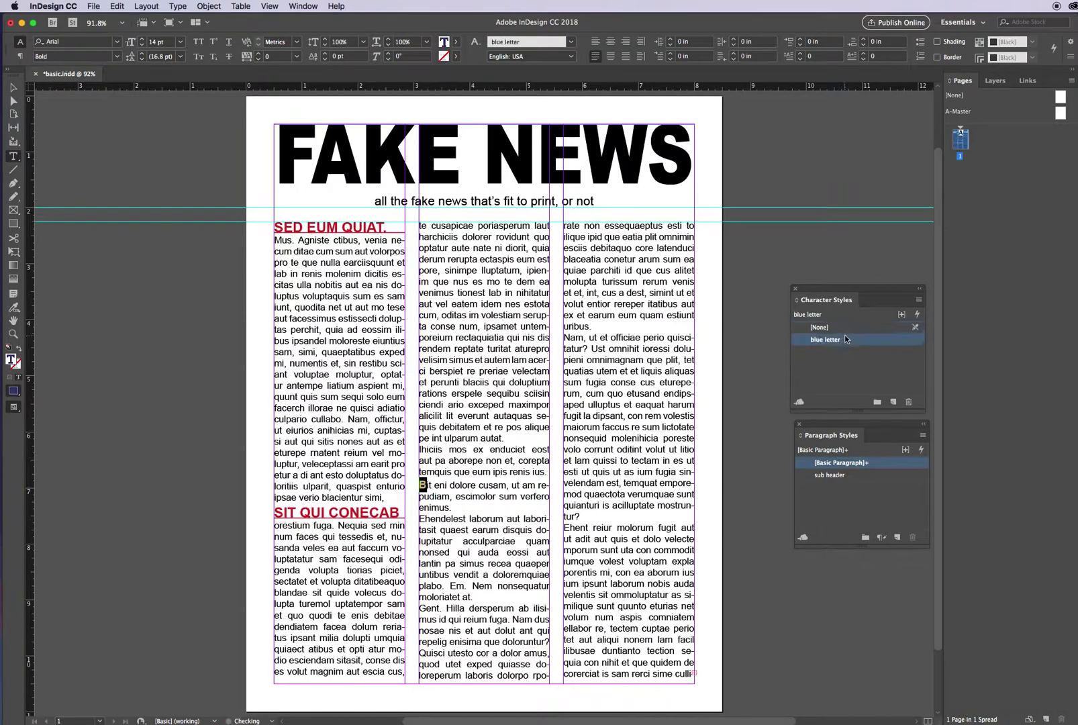
click(493, 484)
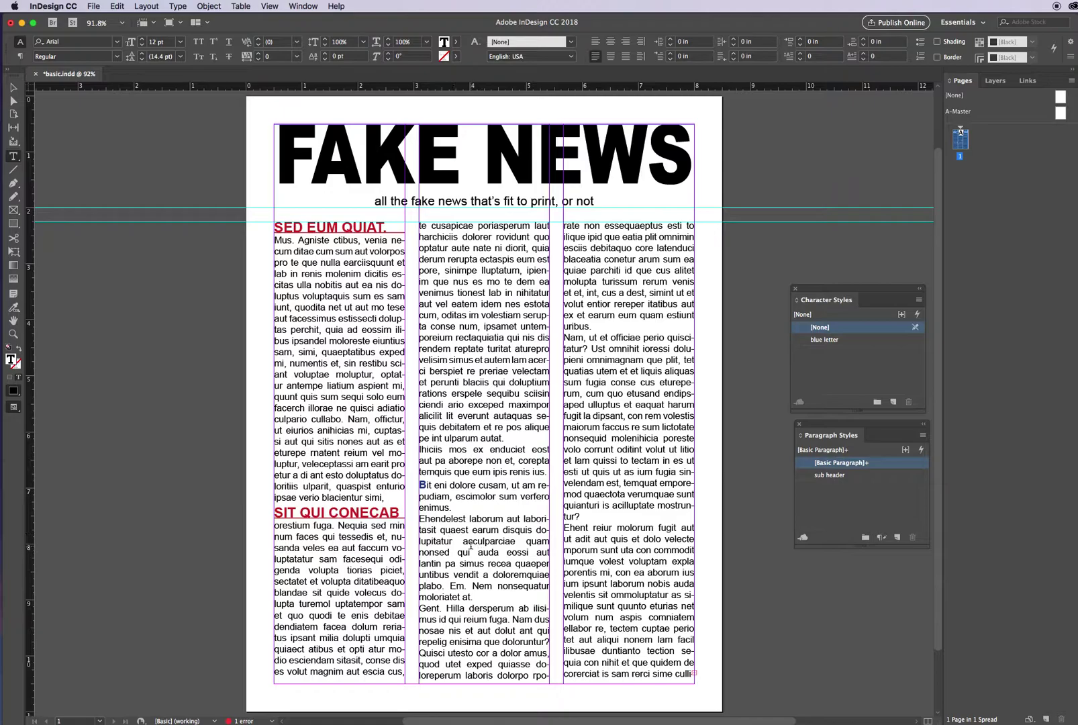
drag(469, 541, 462, 541)
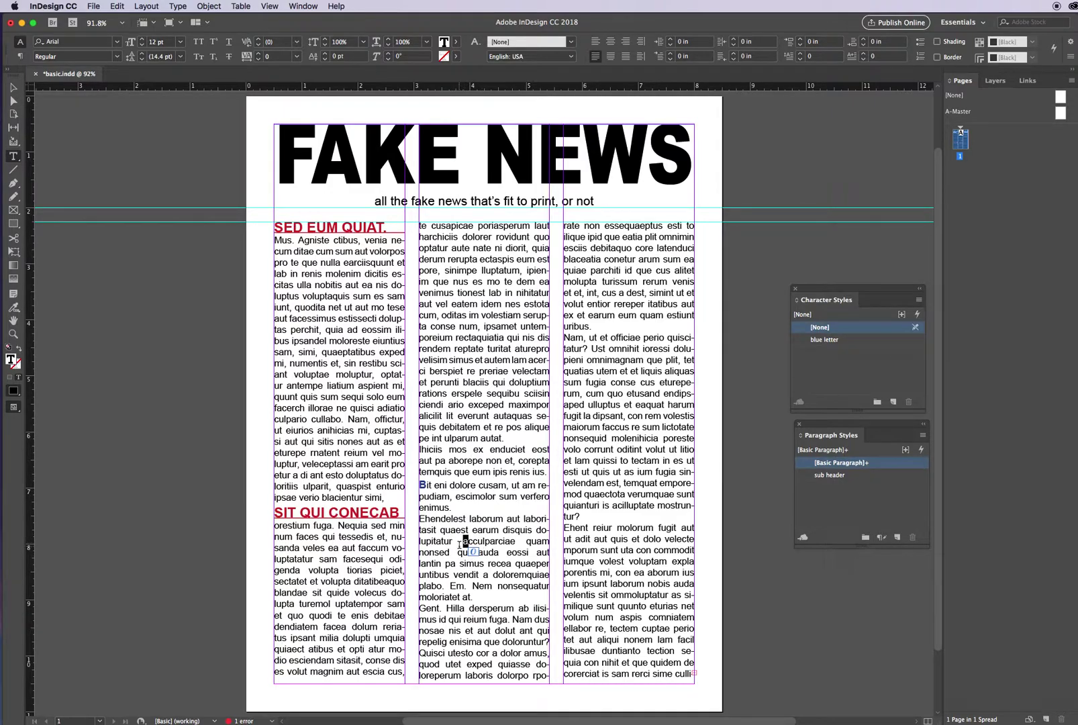
click(843, 340)
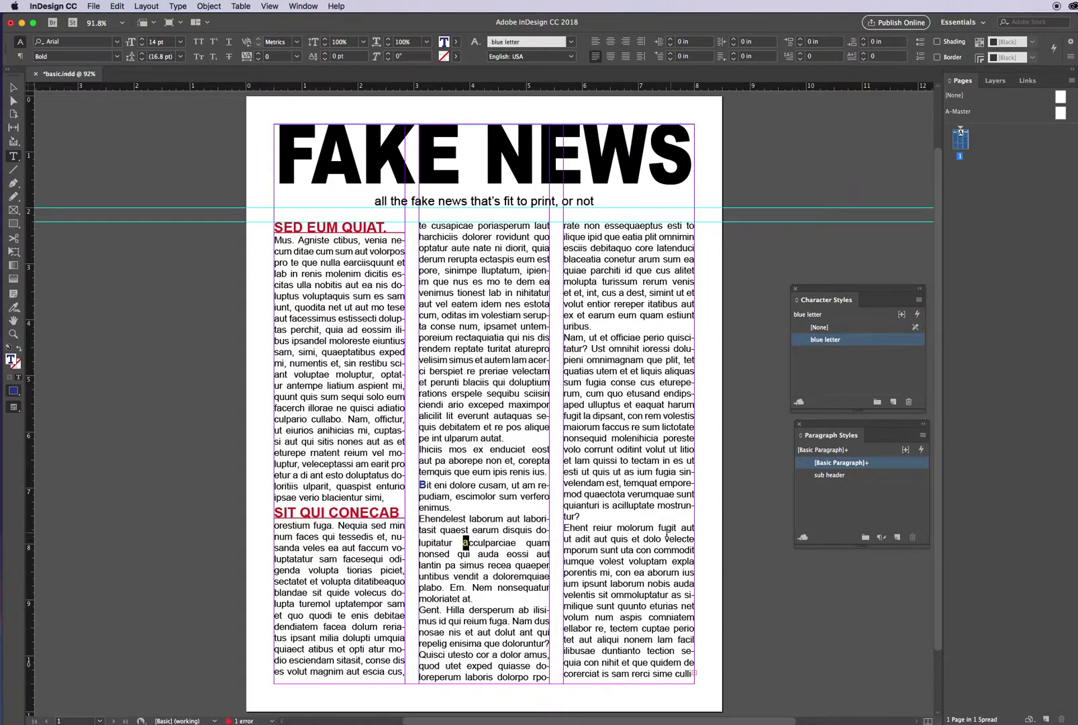
click(571, 555)
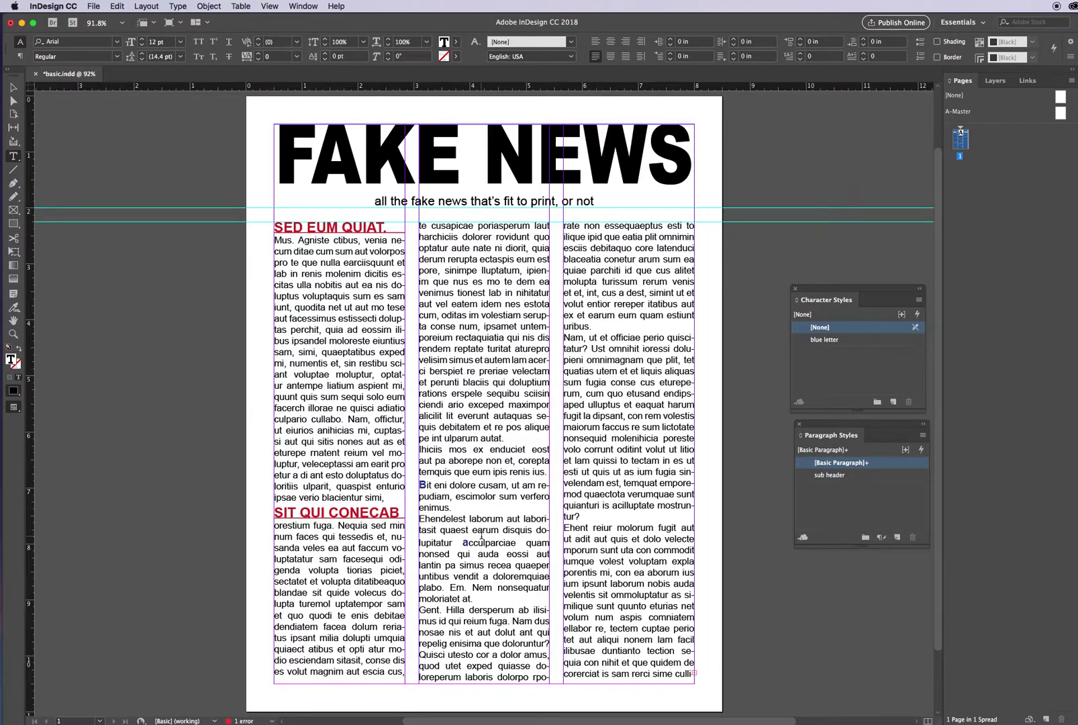
key(super+z)
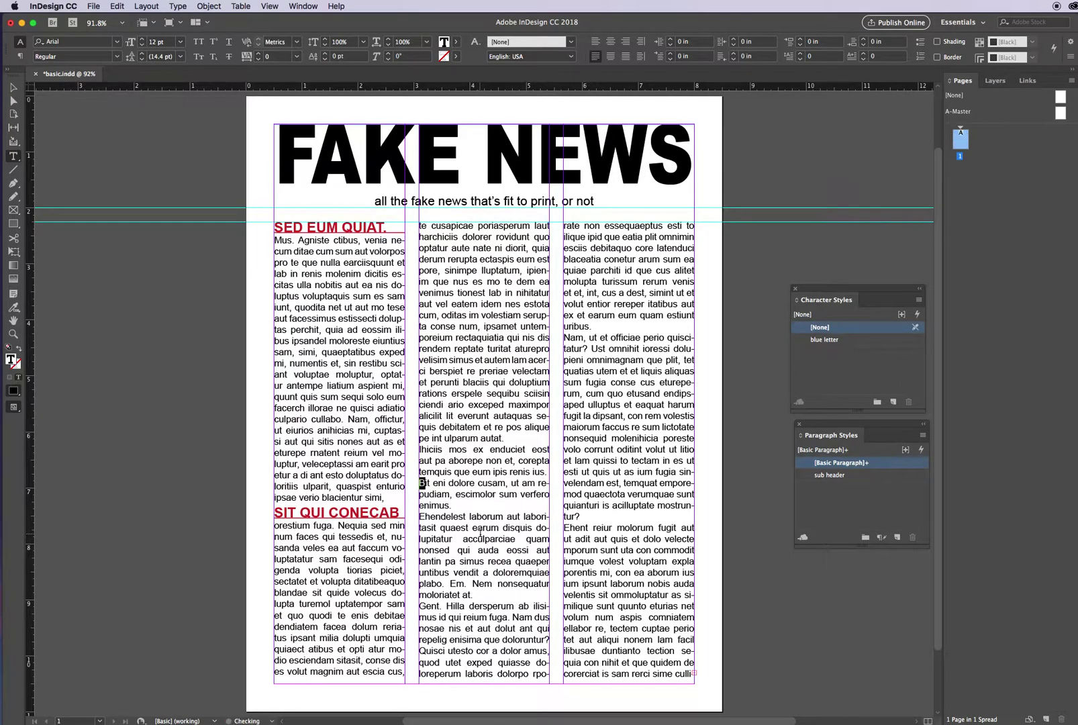
key(super+z)
click(455, 482)
click(885, 476)
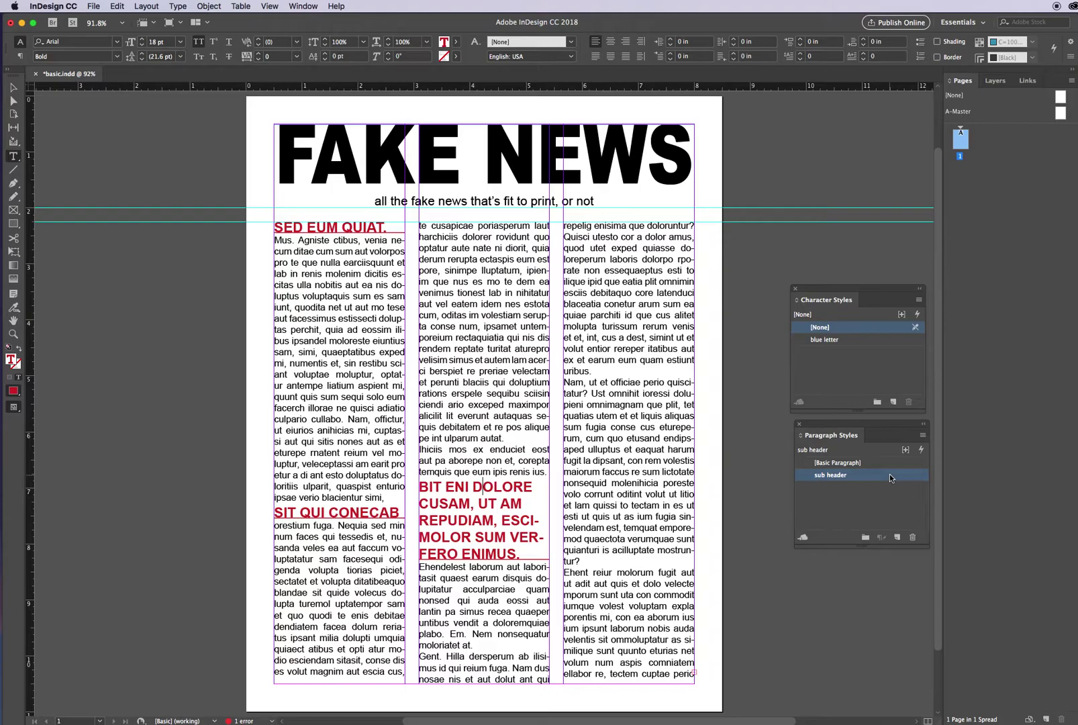
key(super+z)
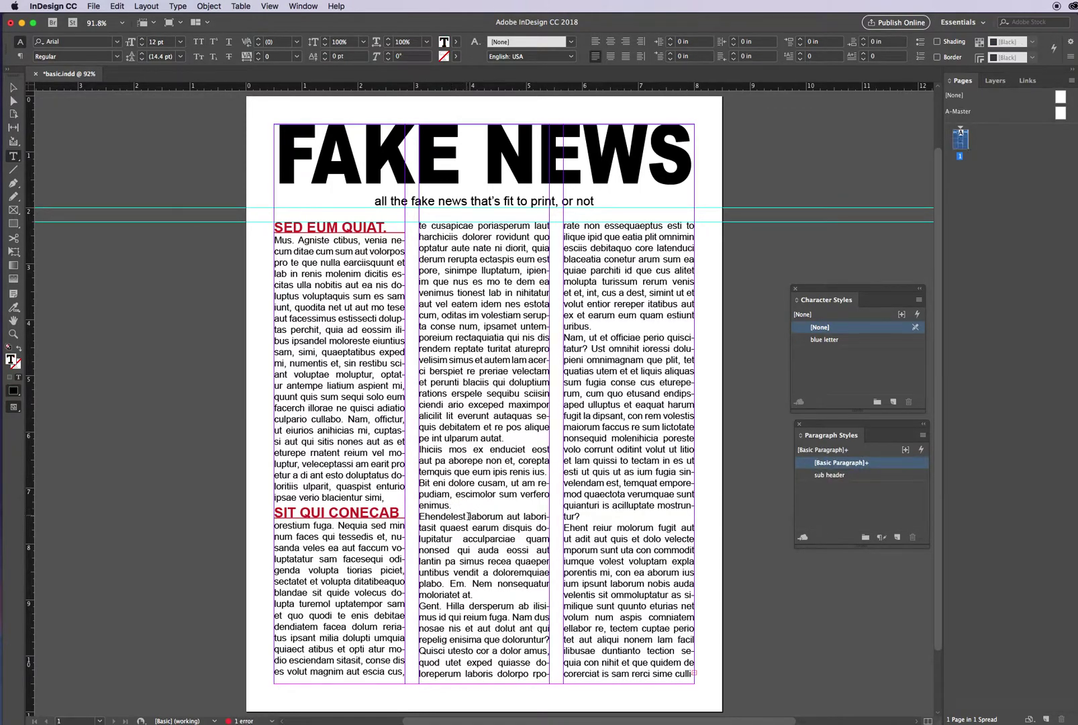
click(380, 511)
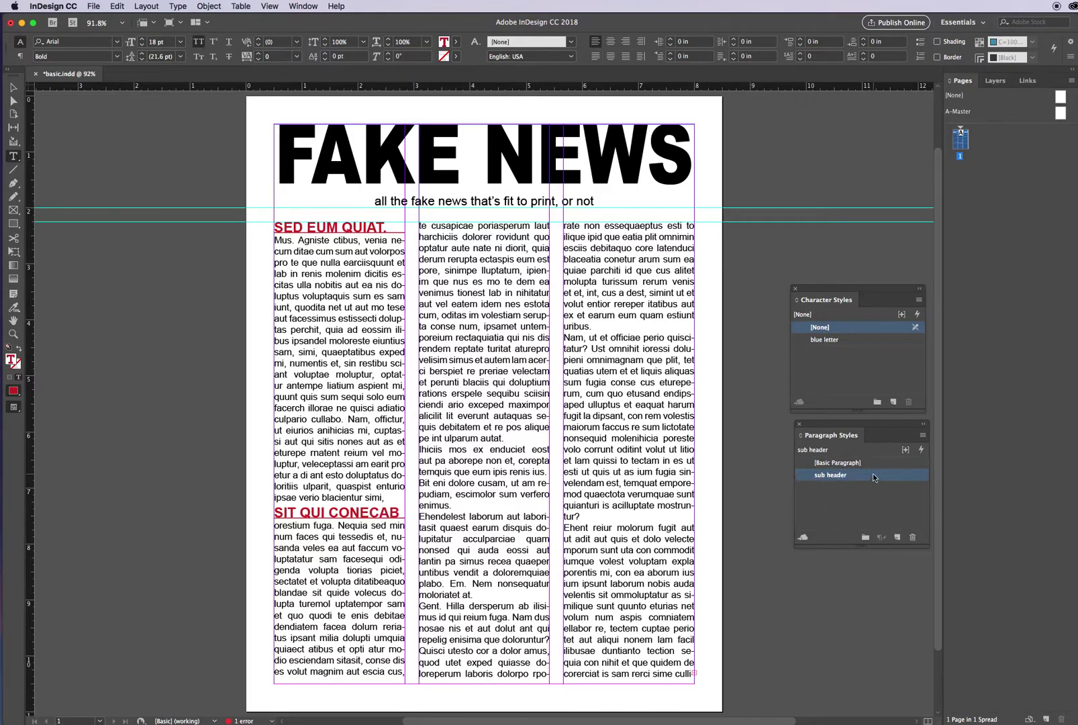
Give the sub header style 0.1875 in space before and 0 in space after
double_click(874, 475)
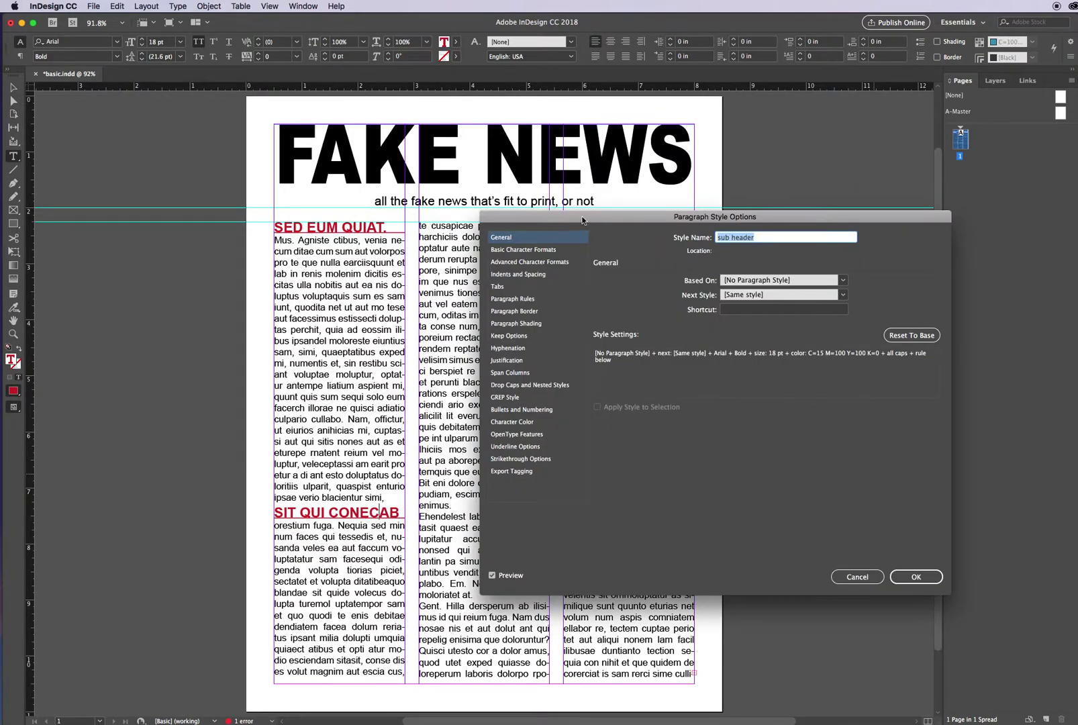
drag(582, 220, 699, 219)
click(662, 272)
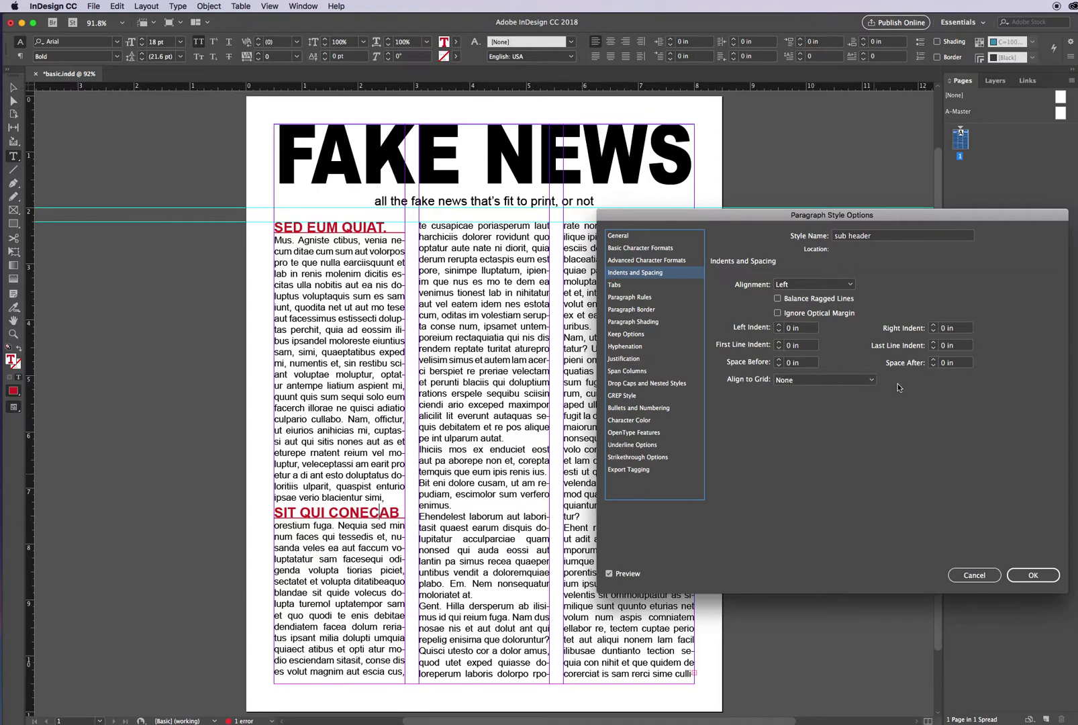
click(933, 360)
click(933, 360)
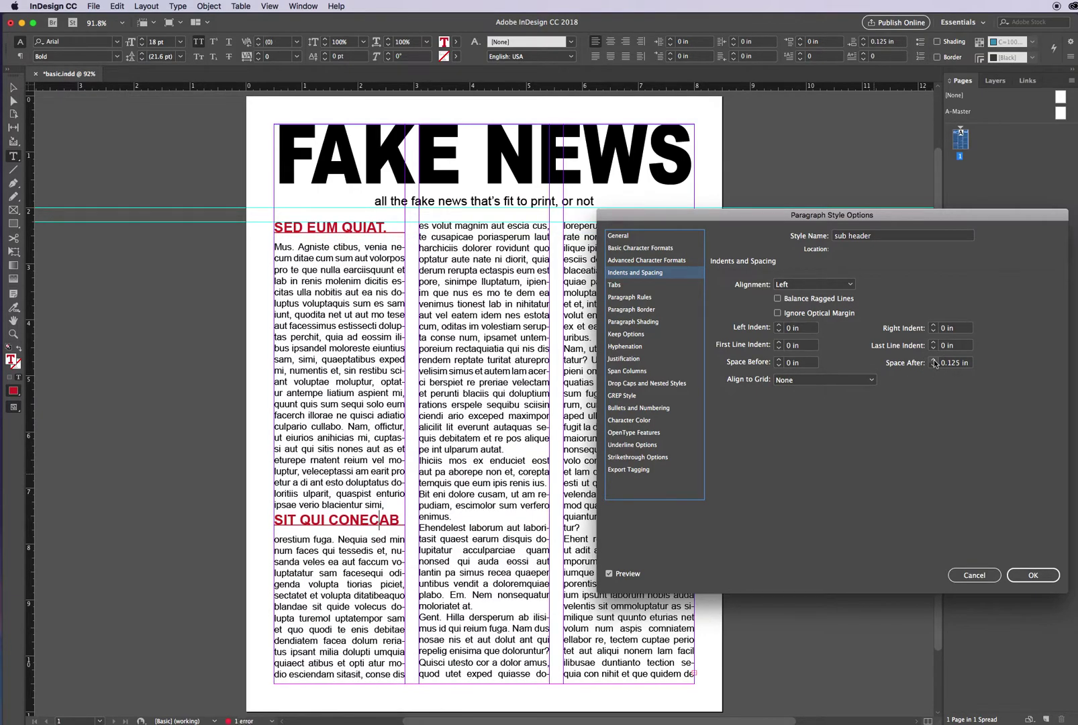
click(933, 360)
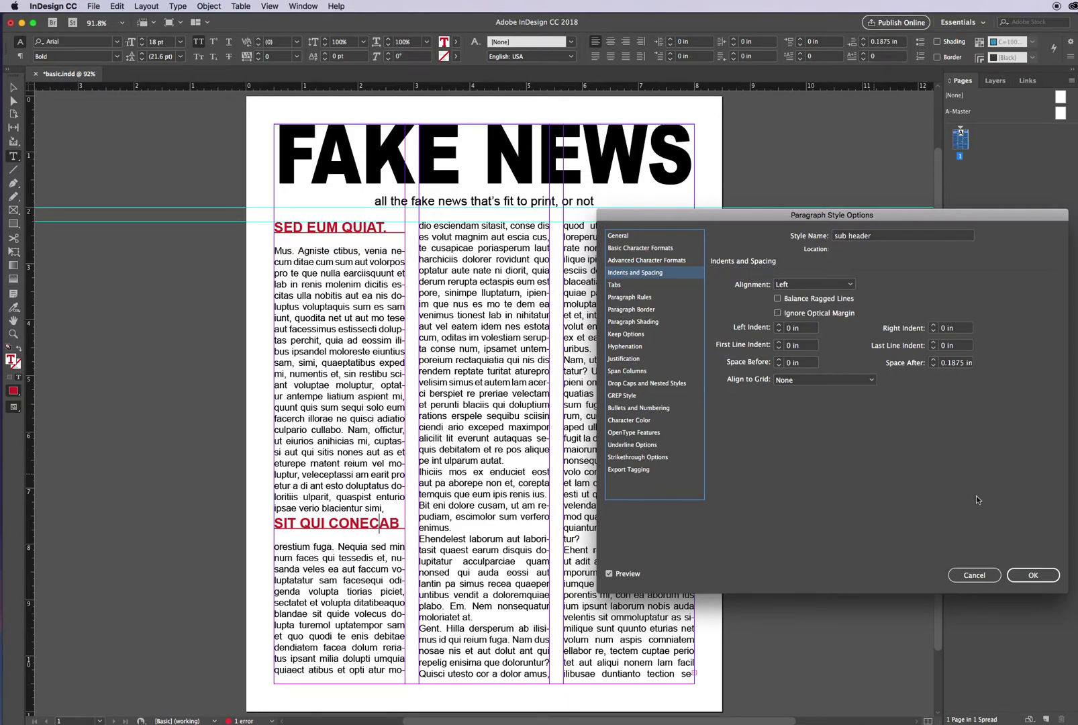
click(933, 365)
click(932, 365)
click(933, 366)
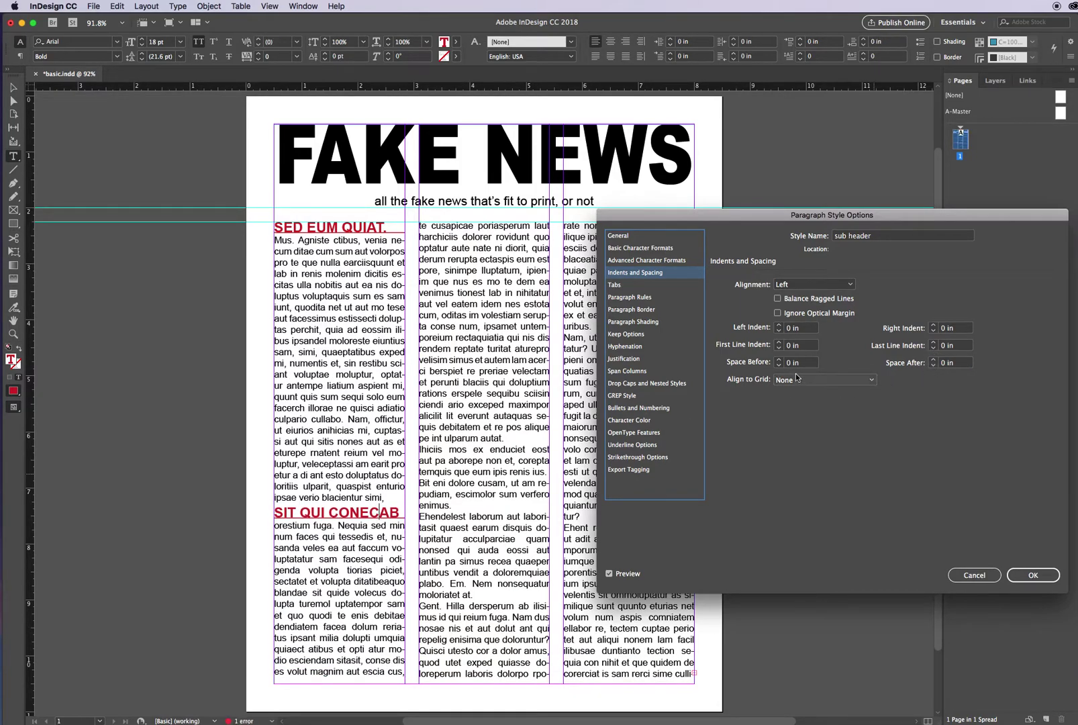
click(778, 361)
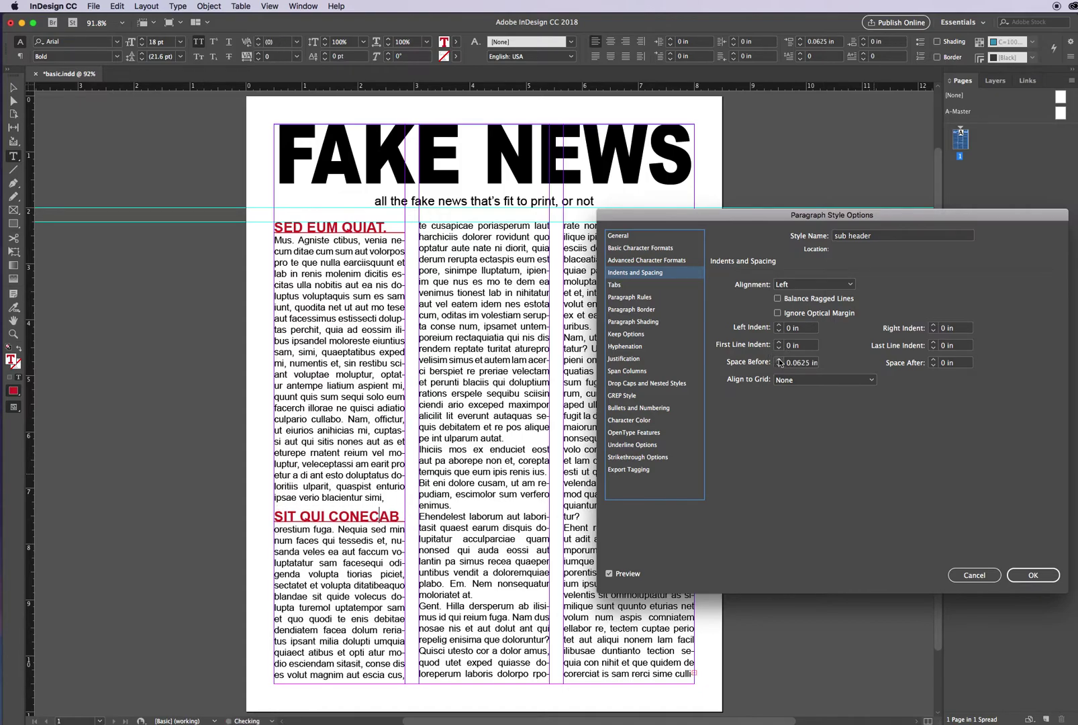
click(778, 360)
click(779, 361)
click(779, 360)
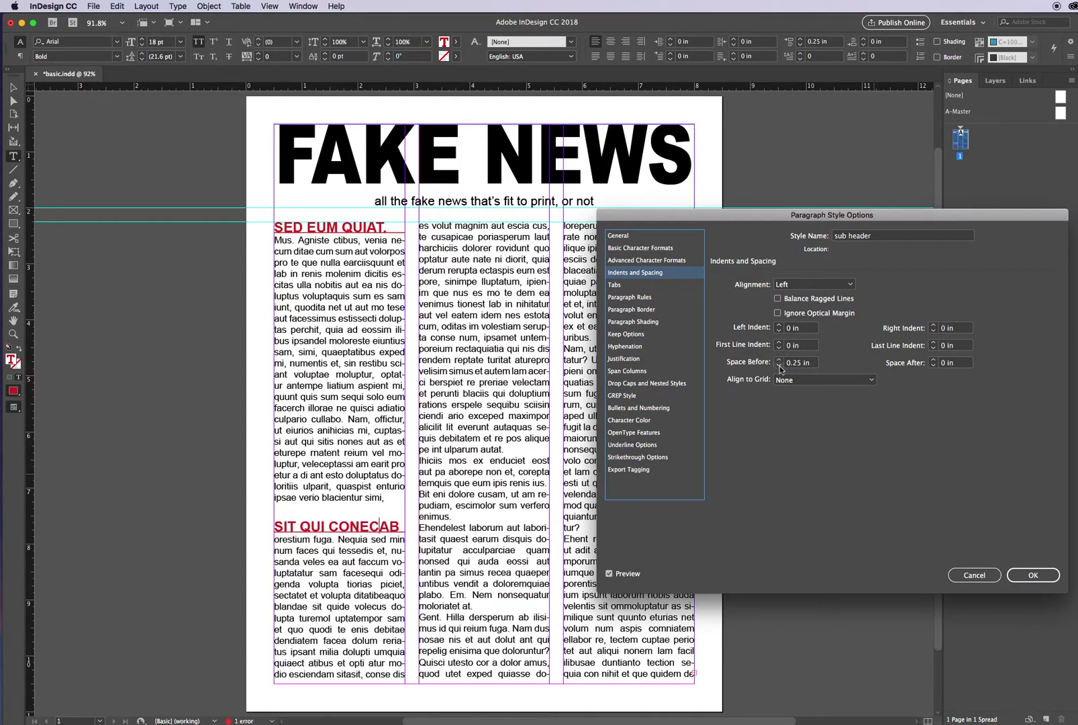
click(780, 365)
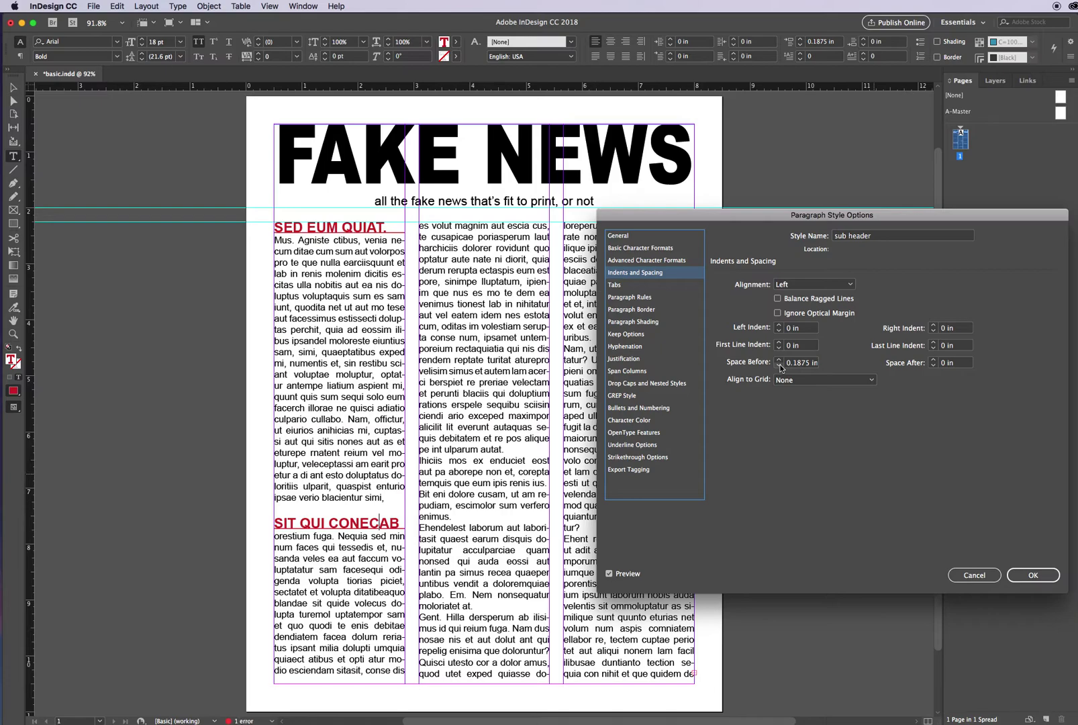
click(1033, 577)
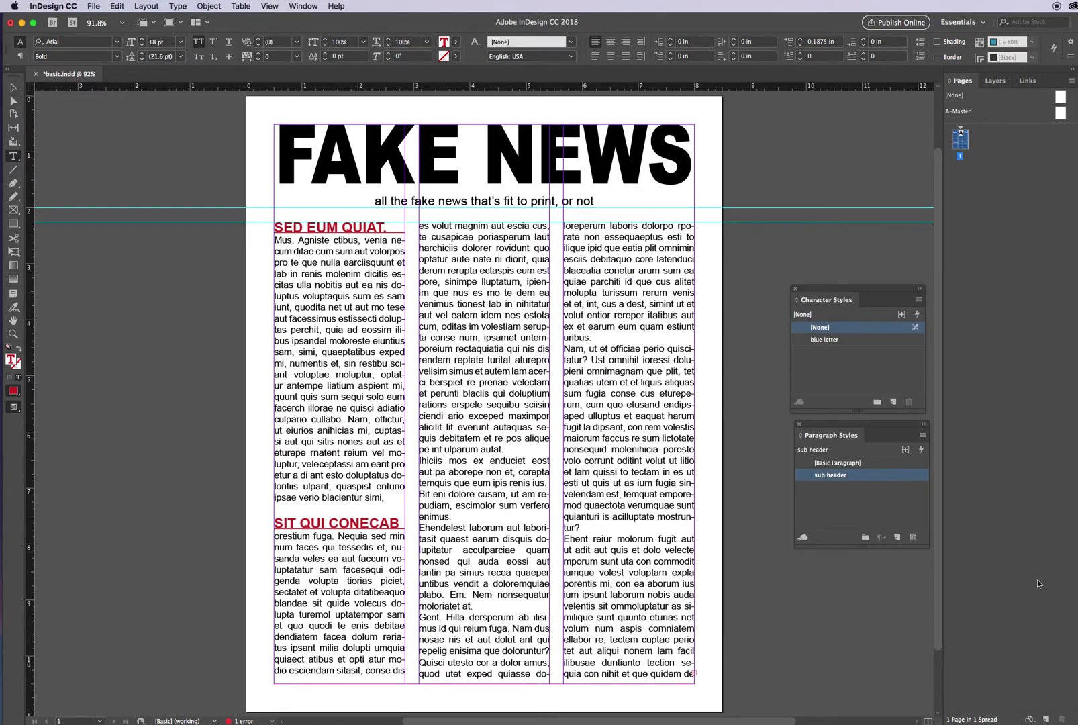